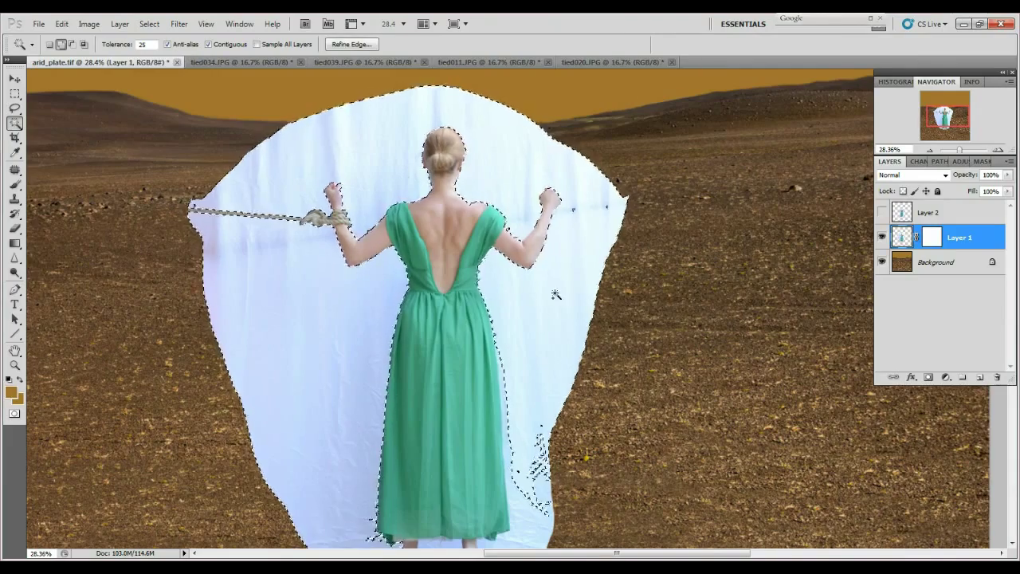
# Step: Mask out Layer 1's white backdrop so the roped woman stands on the desert
pyautogui.scroll(-3, 464, 441)
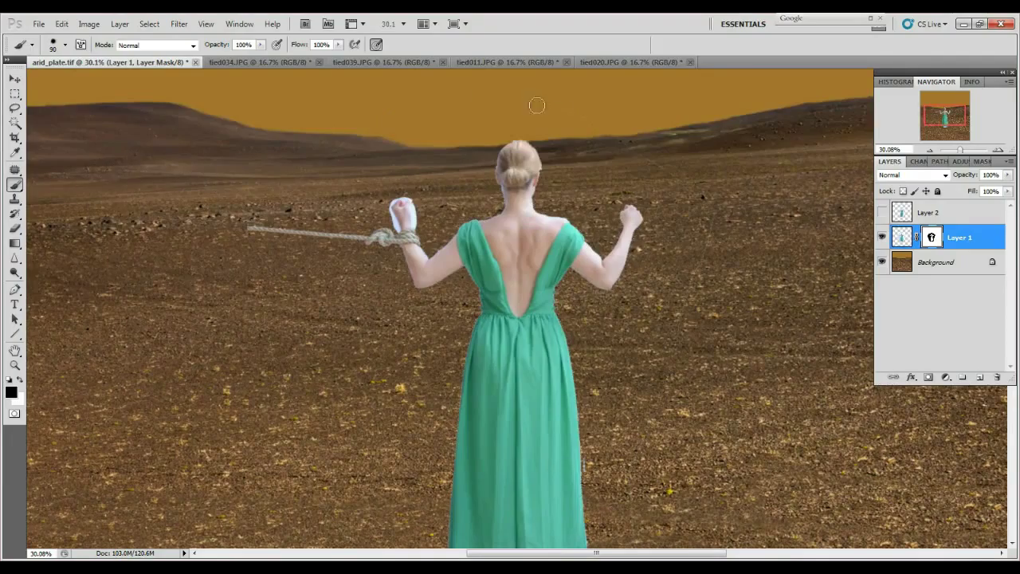
# Step: Paint out the stray arm fragment beside the shoulder on Layer 1's mask
pyautogui.scroll(-3, 536, 105)
pyautogui.scroll(-2, 610, 392)
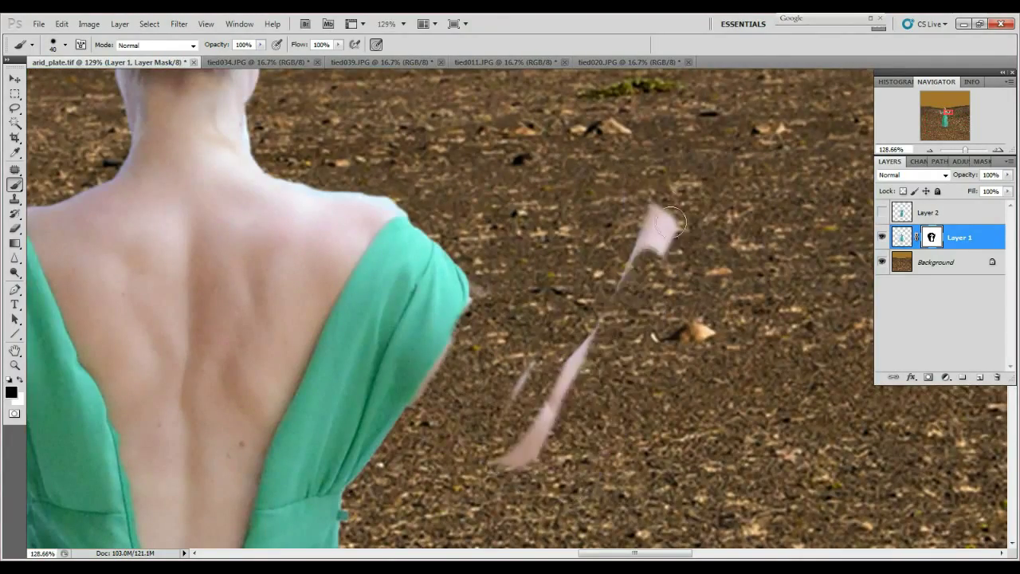
pyautogui.moveTo(467, 336); pyautogui.dragTo(558, 382)
pyautogui.scroll(3, 492, 213)
pyautogui.scroll(2, 544, 209)
# Step: Paint away the white fringe along the roped arm with a smaller brush
pyautogui.press('[')
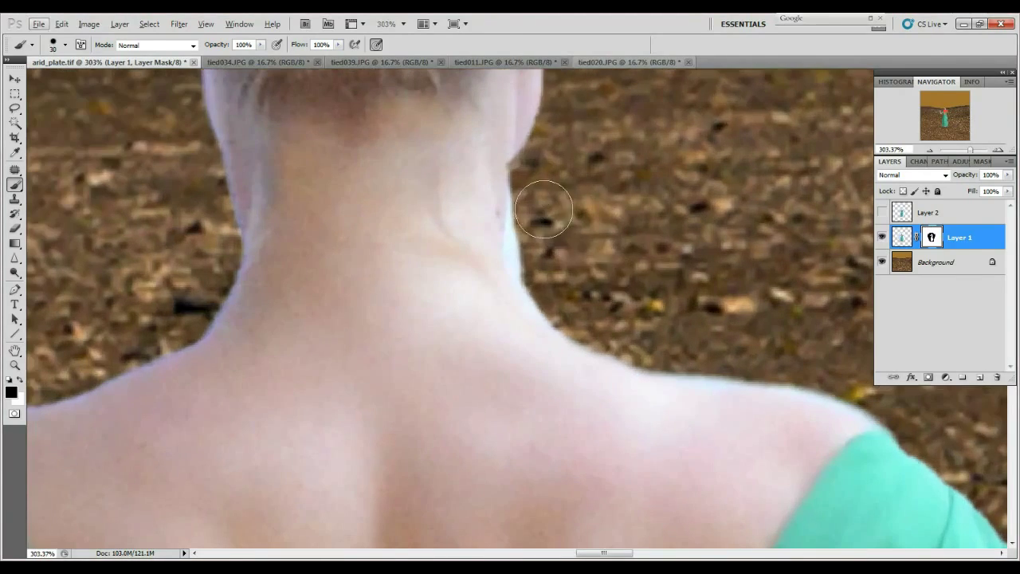
pyautogui.hscroll(-5, 613, 223)
pyautogui.hscroll(-5, 354, 240)
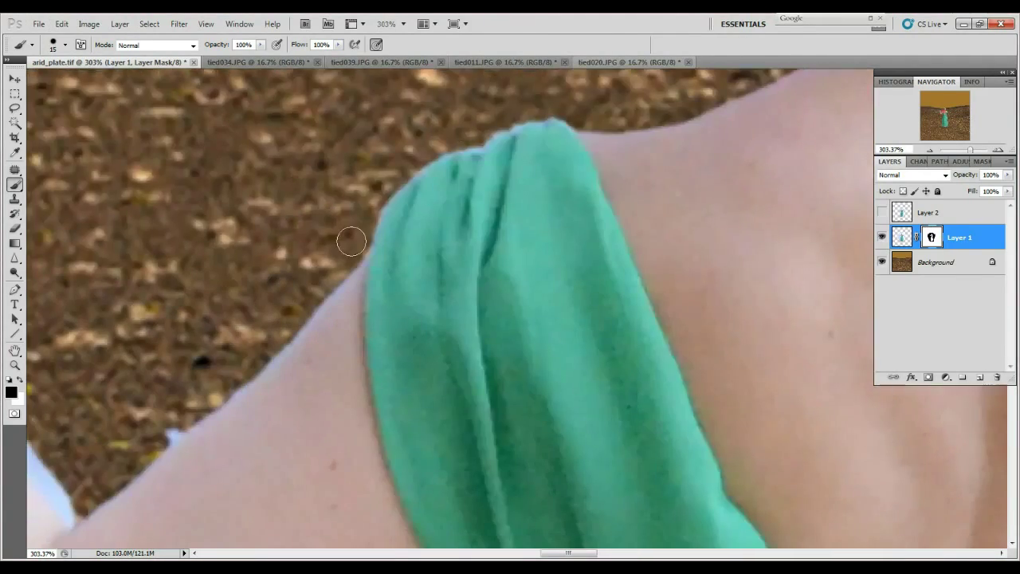
pyautogui.hscroll(-5, 353, 239)
pyautogui.scroll(1, 478, 295)
pyautogui.hscroll(-3, 437, 244)
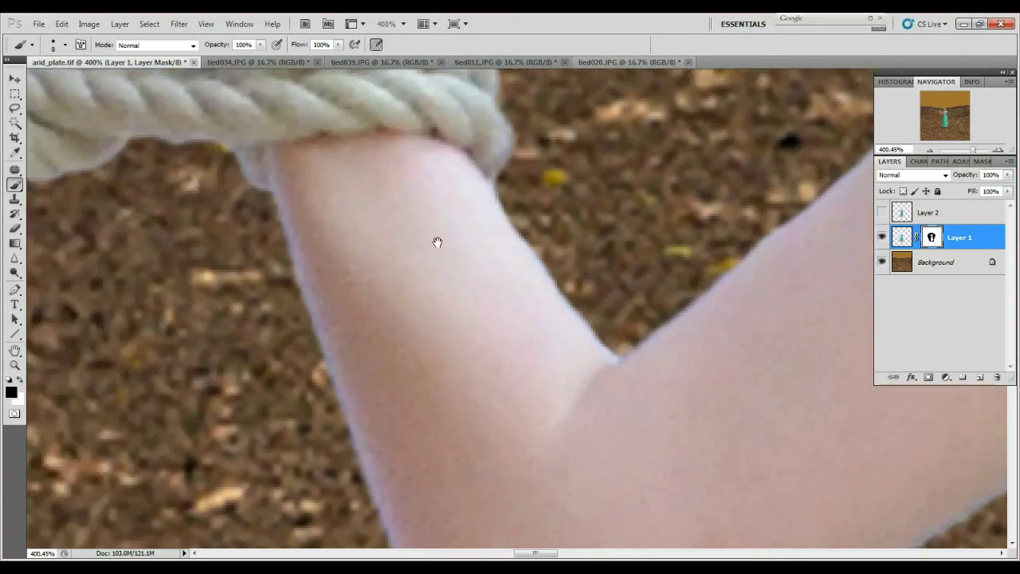
pyautogui.scroll(5, 279, 223)
pyautogui.moveTo(307, 116); pyautogui.dragTo(346, 185)
# Step: Paint out the white sliver above the fist
pyautogui.scroll(5, 289, 116)
pyautogui.hscroll(-2, 353, 136)
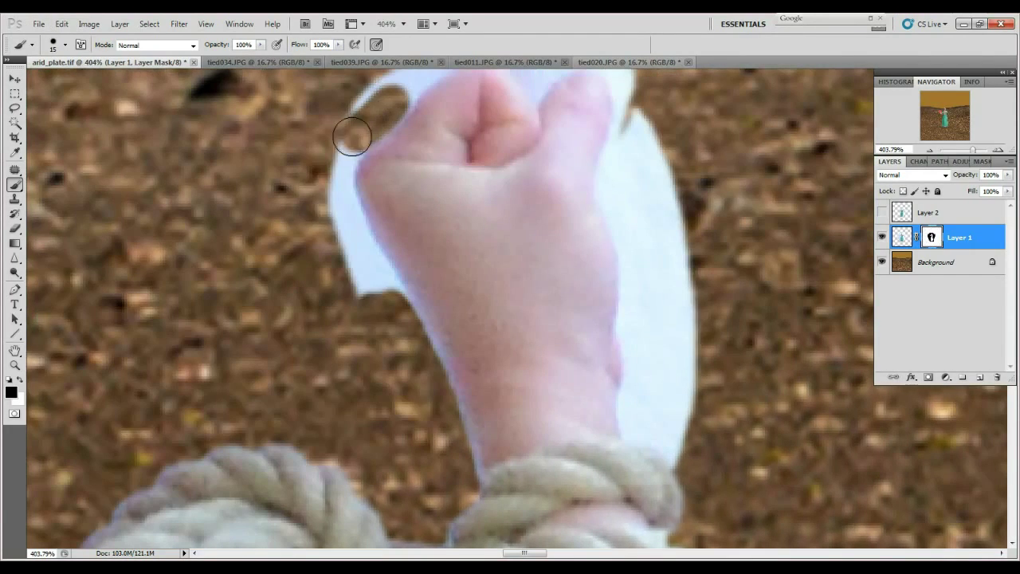
pyautogui.scroll(5, 357, 264)
pyautogui.scroll(1, 534, 166)
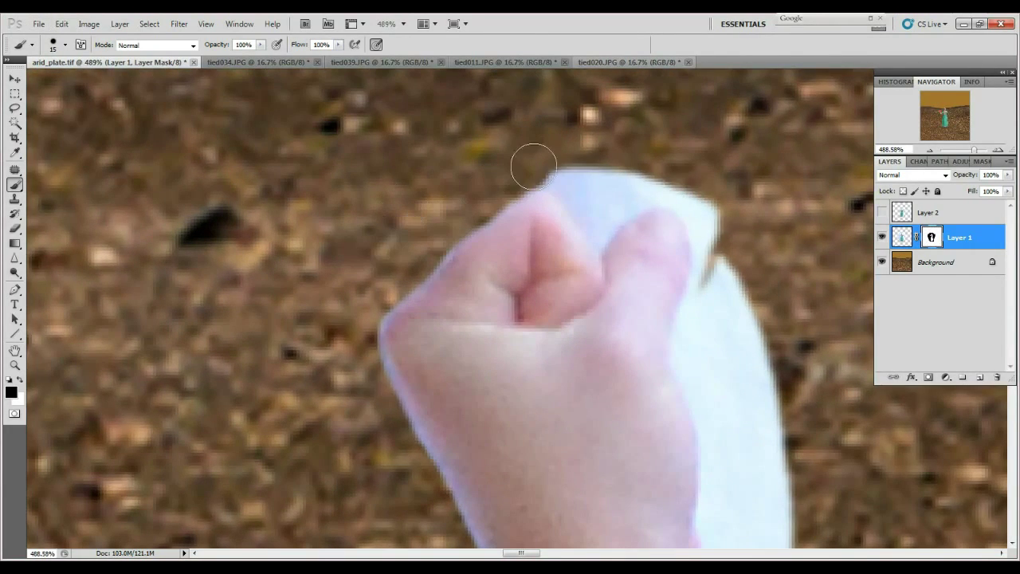
pyautogui.press('b')
pyautogui.moveTo(578, 191); pyautogui.dragTo(626, 205)
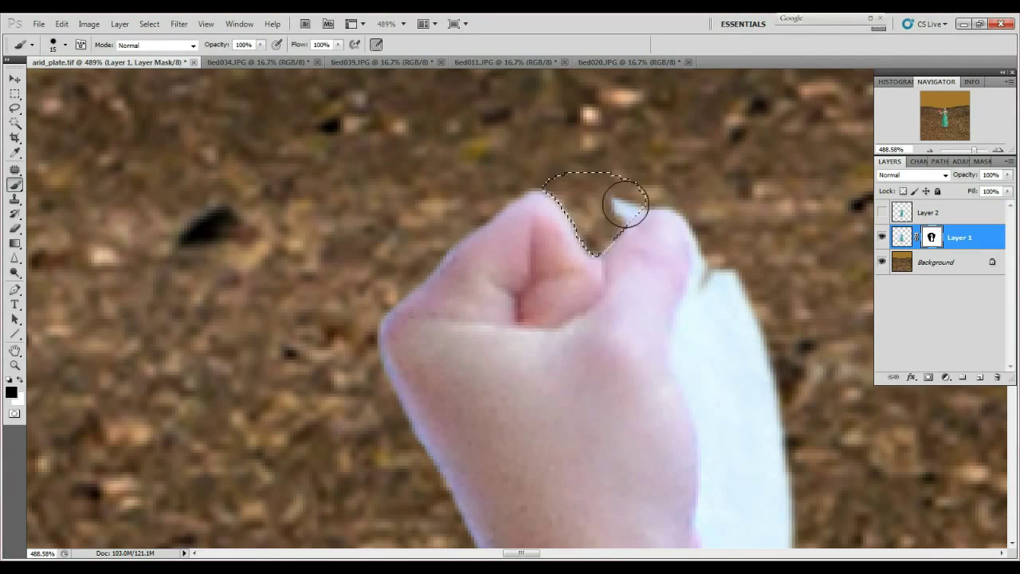
# Step: Paint out the white strip beside the forearm
pyautogui.scroll(-3, 717, 243)
pyautogui.hscroll(1, 651, 157)
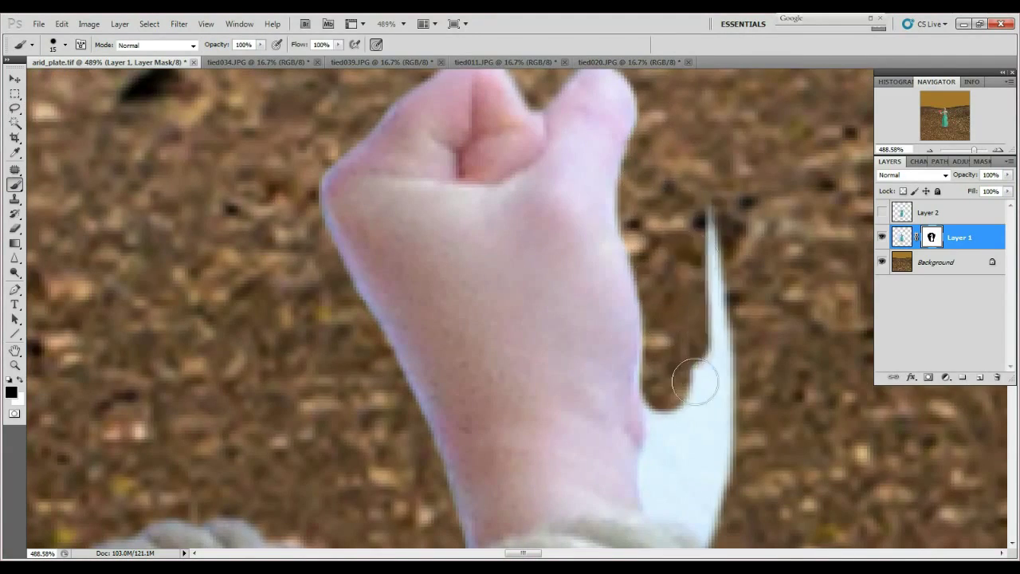
pyautogui.scroll(-5, 695, 383)
pyautogui.moveTo(664, 152); pyautogui.dragTo(660, 260)
# Step: Scroll over the mask to check the remaining edges around the dress and rope
pyautogui.scroll(-2, 313, 133)
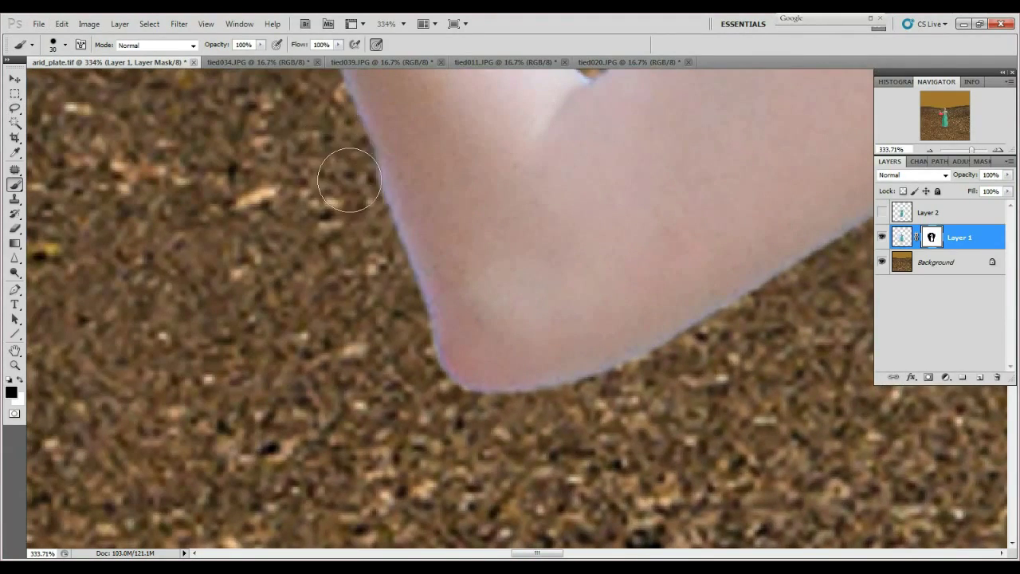
pyautogui.hscroll(8, 743, 327)
pyautogui.scroll(3, 503, 384)
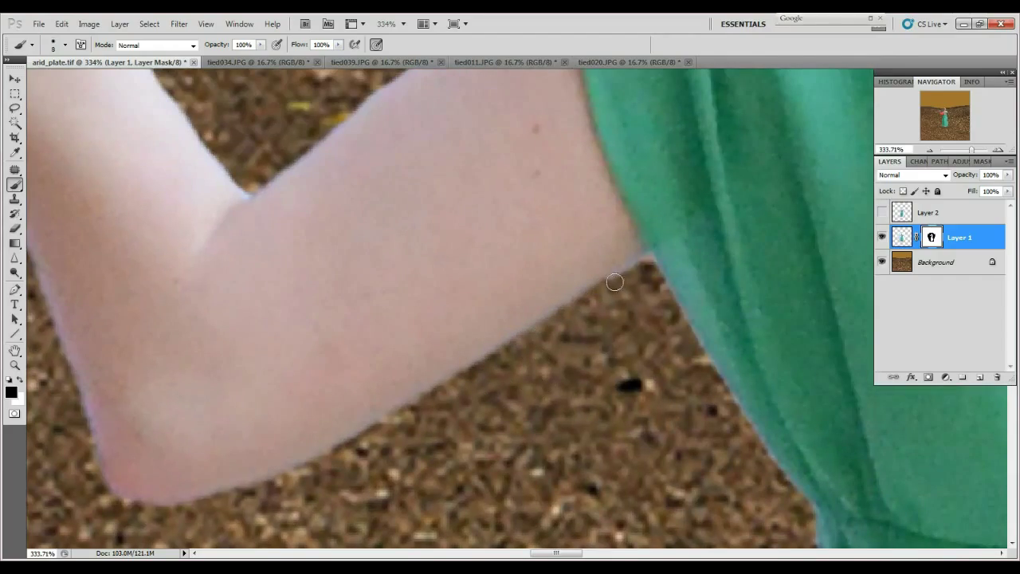
pyautogui.scroll(-4, 654, 268)
pyautogui.scroll(-3, 702, 383)
pyautogui.scroll(-3, 698, 332)
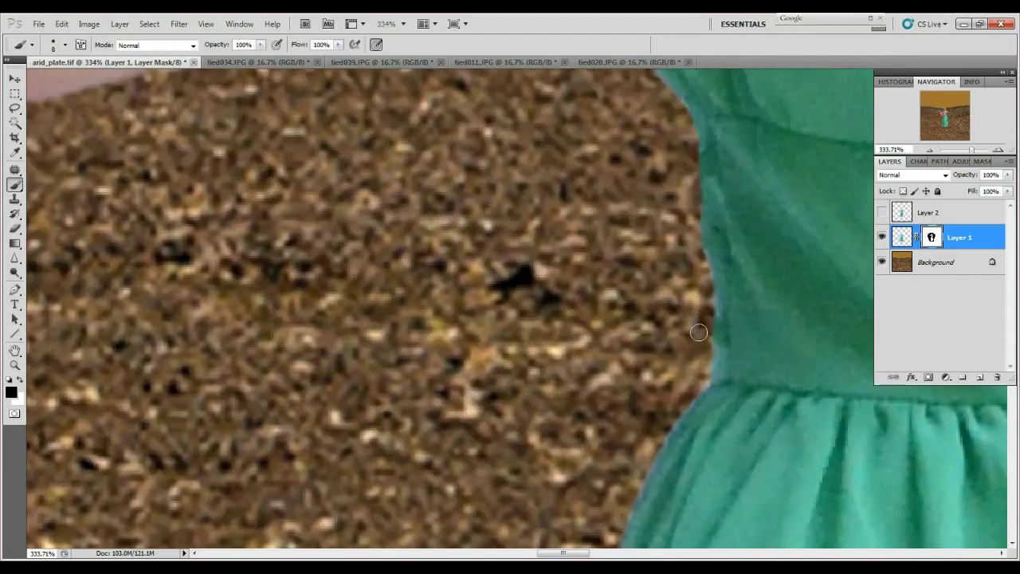
pyautogui.scroll(-5, 433, 221)
pyautogui.scroll(-1, 320, 224)
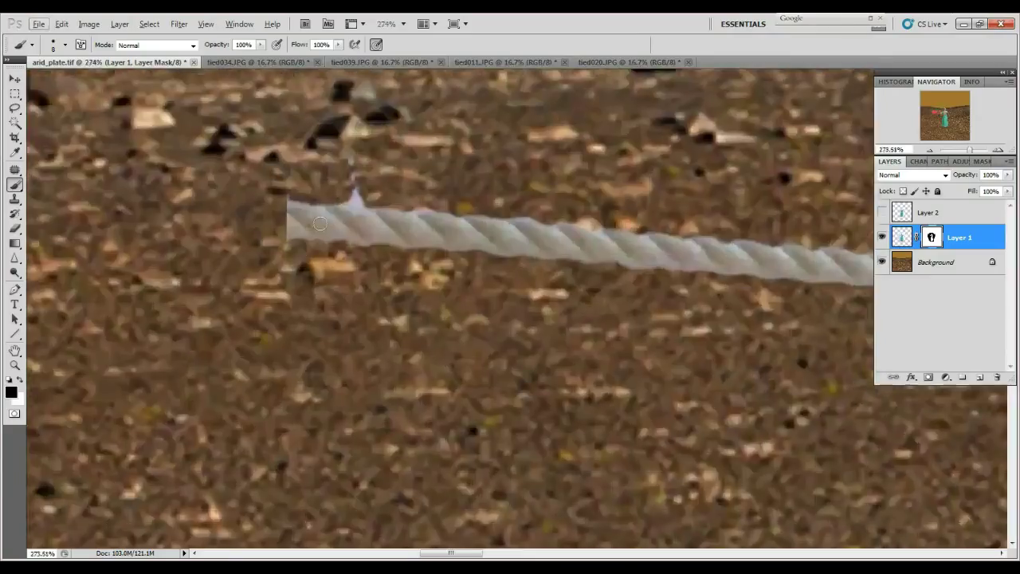
pyautogui.scroll(4, 335, 136)
pyautogui.scroll(-3, 399, 177)
pyautogui.scroll(5, 520, 263)
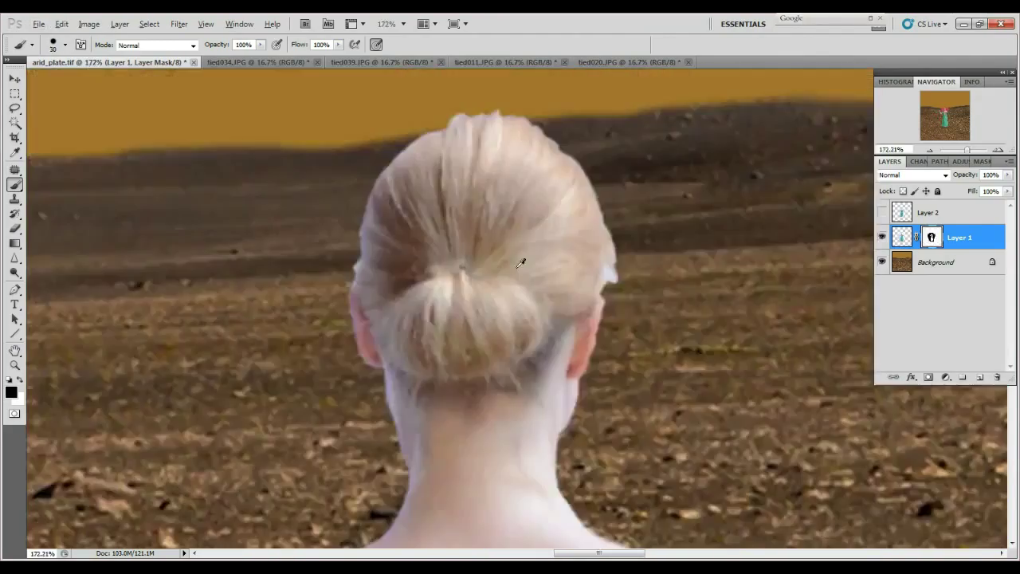
# Step: Show Layer 2, make it active at 100% opacity, and fit the image in view
pyautogui.click(882, 212)
pyautogui.click(929, 212)
pyautogui.scroll(-1, 570, 350)
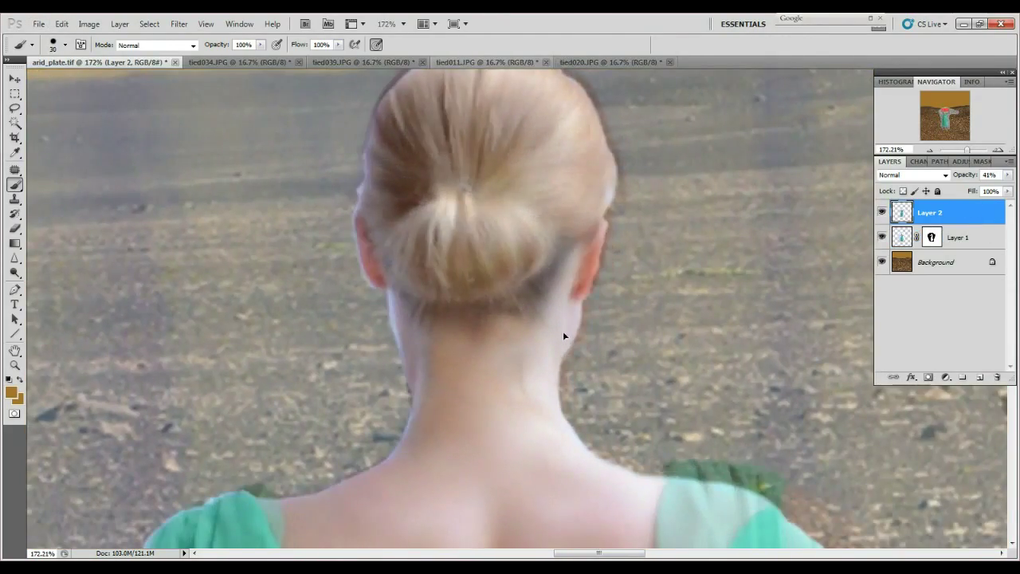
pyautogui.scroll(-5, 582, 323)
pyautogui.scroll(-2, 611, 326)
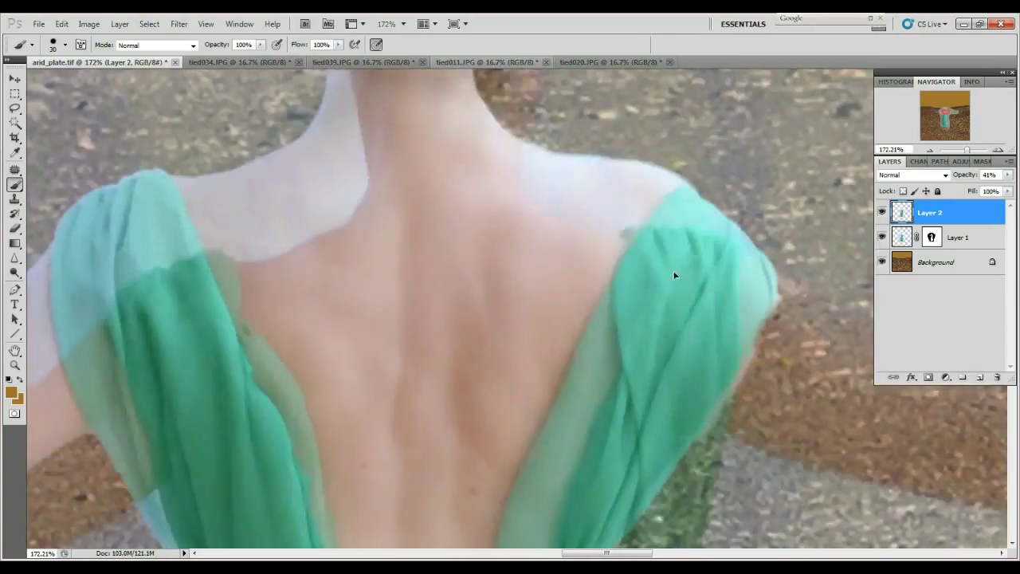
pyautogui.hotkey('ctrl', '0')
pyautogui.moveTo(959, 177); pyautogui.dragTo(1004, 177)
# Step: Mask Layer 2's extra ground and move the arm and cloth against the shoulder
pyautogui.click(929, 377)
pyautogui.press('d')
pyautogui.scroll(-3, 581, 308)
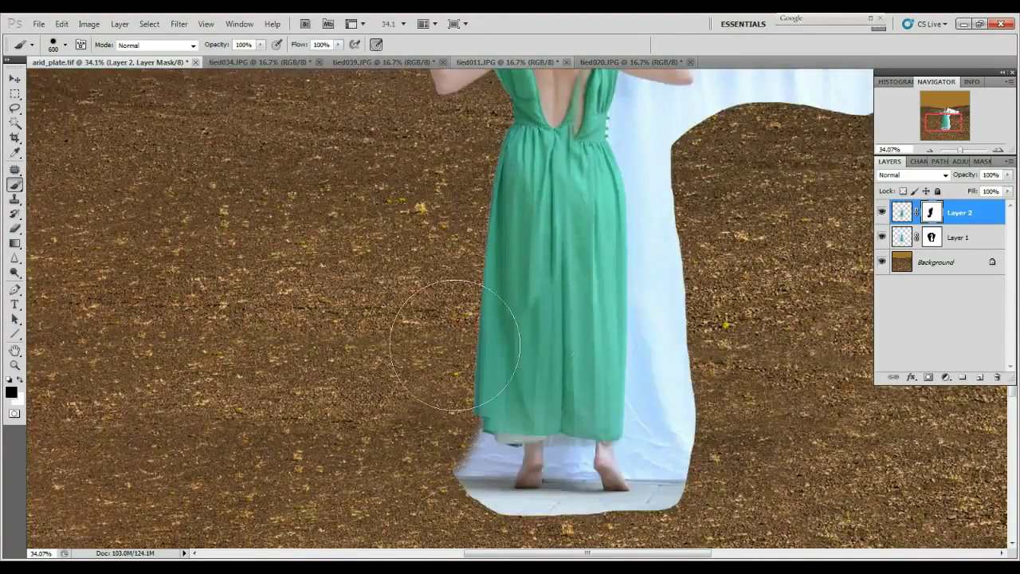
pyautogui.moveTo(455, 342); pyautogui.dragTo(606, 267)
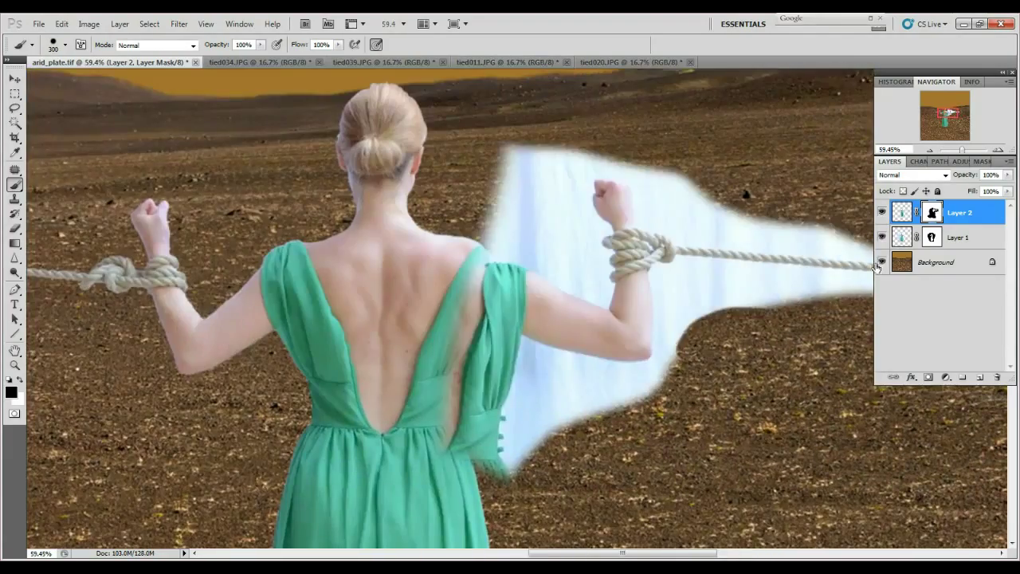
pyautogui.hotkey('ctrl', 't')
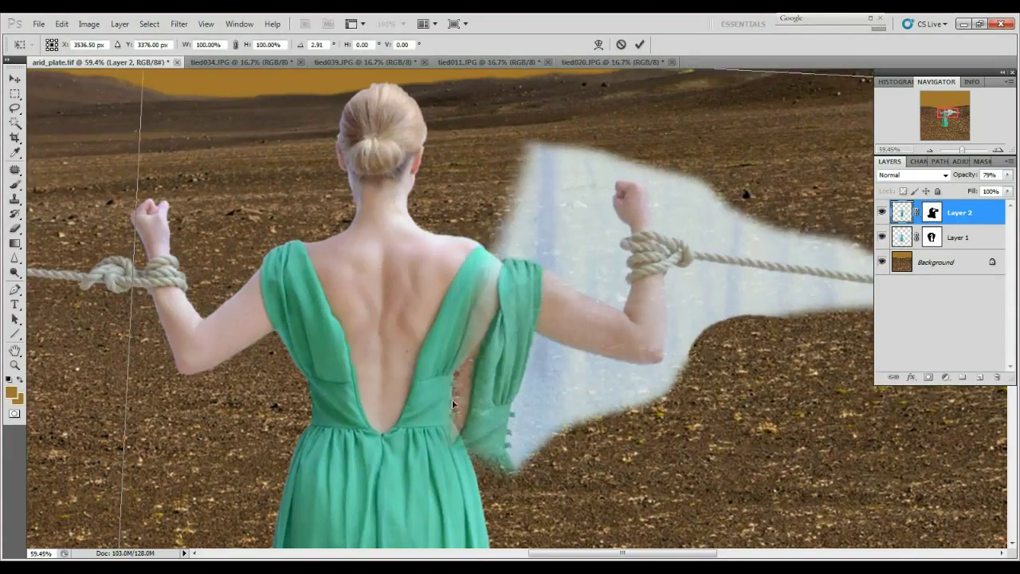
pyautogui.moveTo(452, 399); pyautogui.dragTo(455, 380)
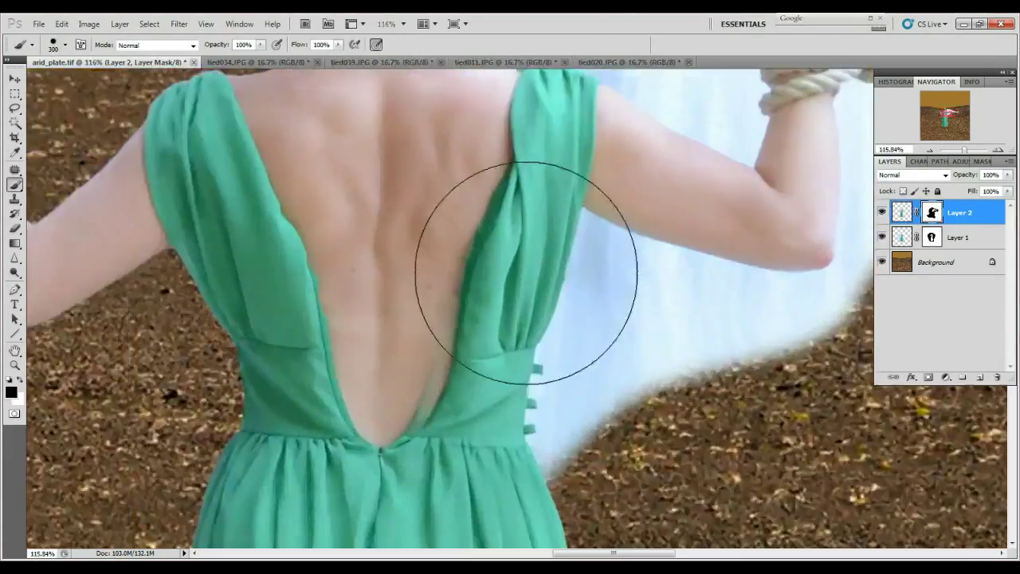
# Step: Restore the desert ground below the arm and feather a Magic Wand rope selection
pyautogui.press('Return')
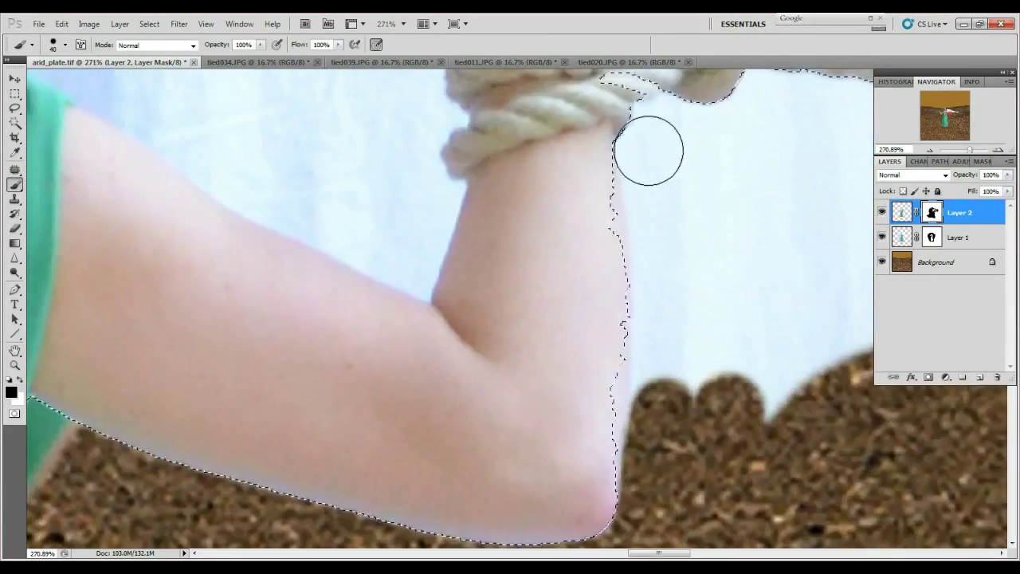
pyautogui.moveTo(648, 149)
pyautogui.mouseDown()
pyautogui.moveTo(667, 337)
pyautogui.moveTo(645, 279)
pyautogui.moveTo(531, 316)
pyautogui.moveTo(755, 272)
pyautogui.mouseUp()
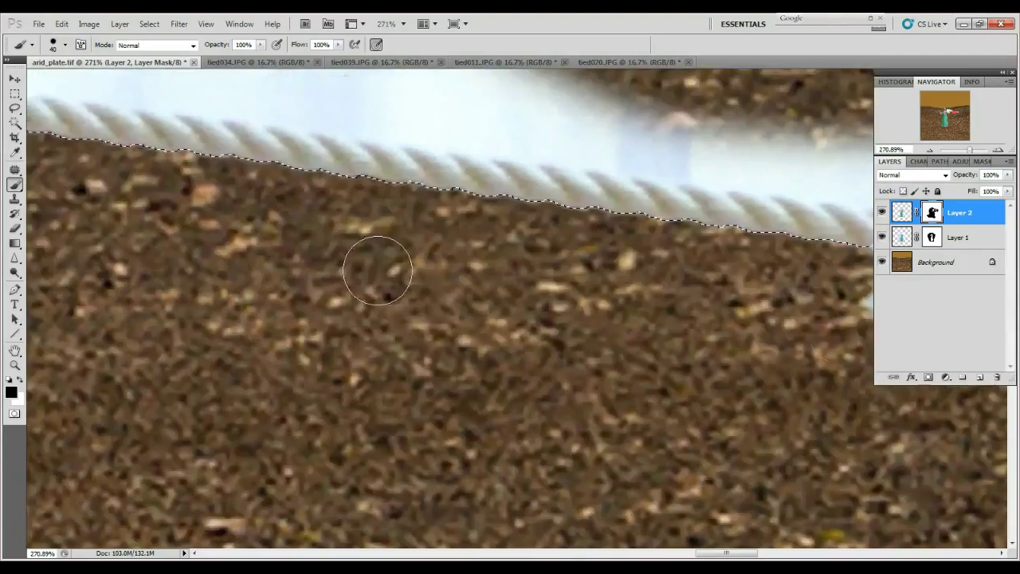
pyautogui.press('w')
pyautogui.hotkey('shift', 'F6')
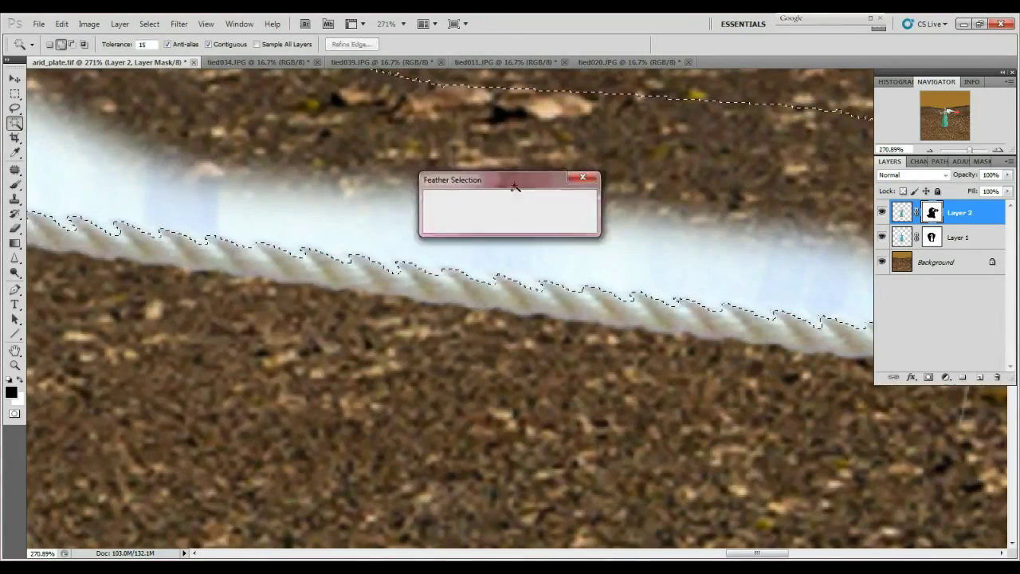
pyautogui.press('Return')
pyautogui.press('b')
# Step: Paint black on Layer 2's mask to hide the white backdrop above the rope and fist
pyautogui.moveTo(446, 175)
pyautogui.mouseDown()
pyautogui.moveTo(296, 200)
pyautogui.moveTo(797, 263)
pyautogui.mouseUp()
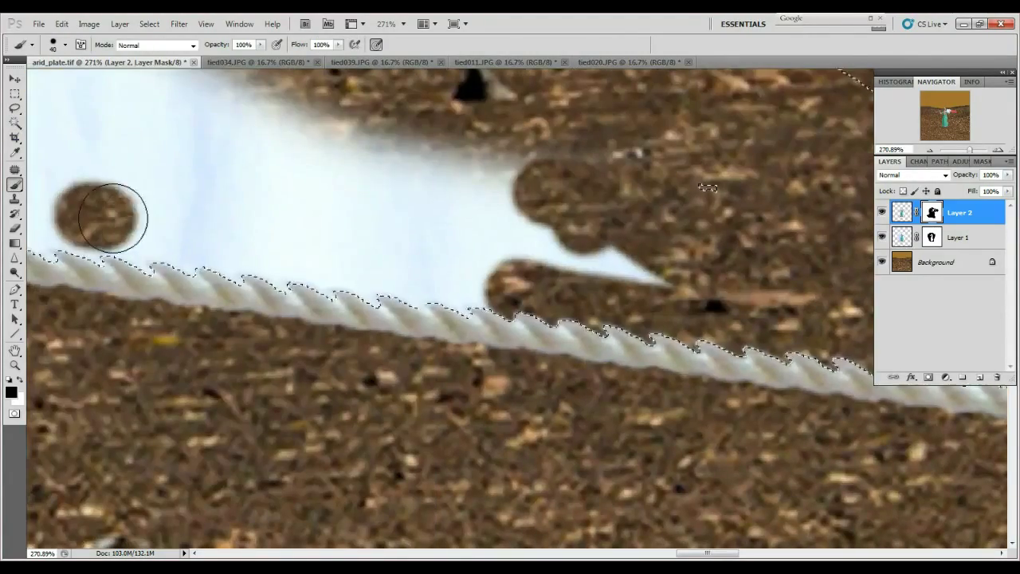
pyautogui.moveTo(101, 217); pyautogui.dragTo(387, 255)
pyautogui.moveTo(241, 182)
pyautogui.mouseDown()
pyautogui.moveTo(346, 217)
pyautogui.moveTo(414, 303)
pyautogui.mouseUp()
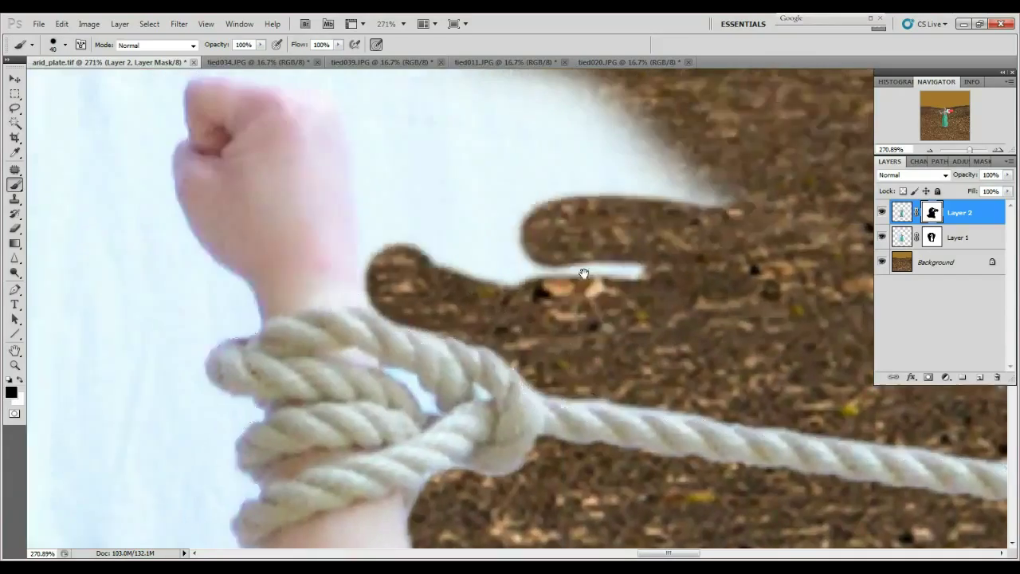
pyautogui.moveTo(439, 108)
pyautogui.mouseDown()
pyautogui.moveTo(458, 192)
pyautogui.moveTo(638, 335)
pyautogui.mouseUp()
pyautogui.moveTo(159, 144); pyautogui.dragTo(606, 219)
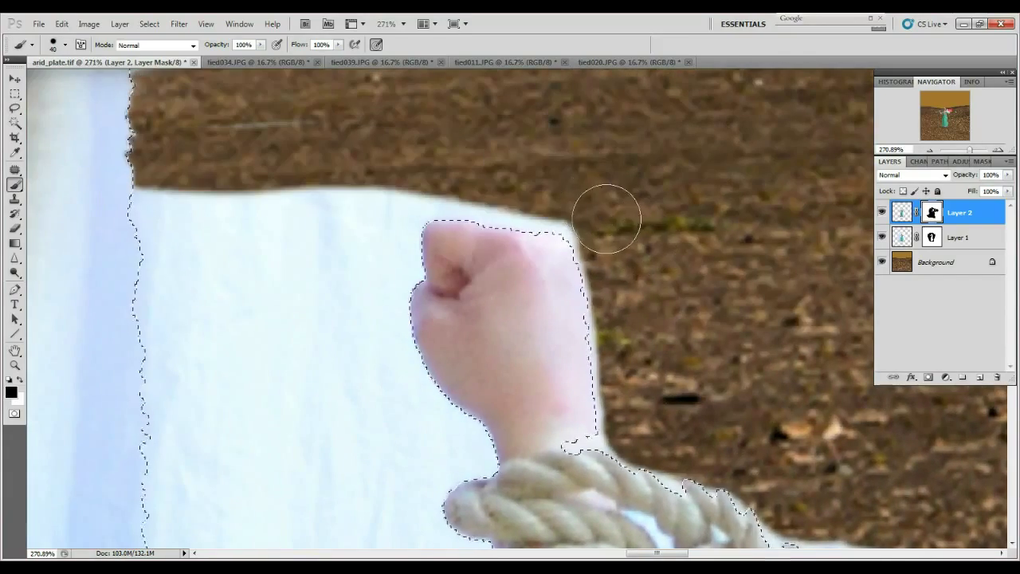
pyautogui.moveTo(140, 206); pyautogui.dragTo(476, 186)
# Step: Hide the remaining white along the arm, rope, wrist, neck and shoulder
pyautogui.moveTo(389, 258); pyautogui.dragTo(292, 262)
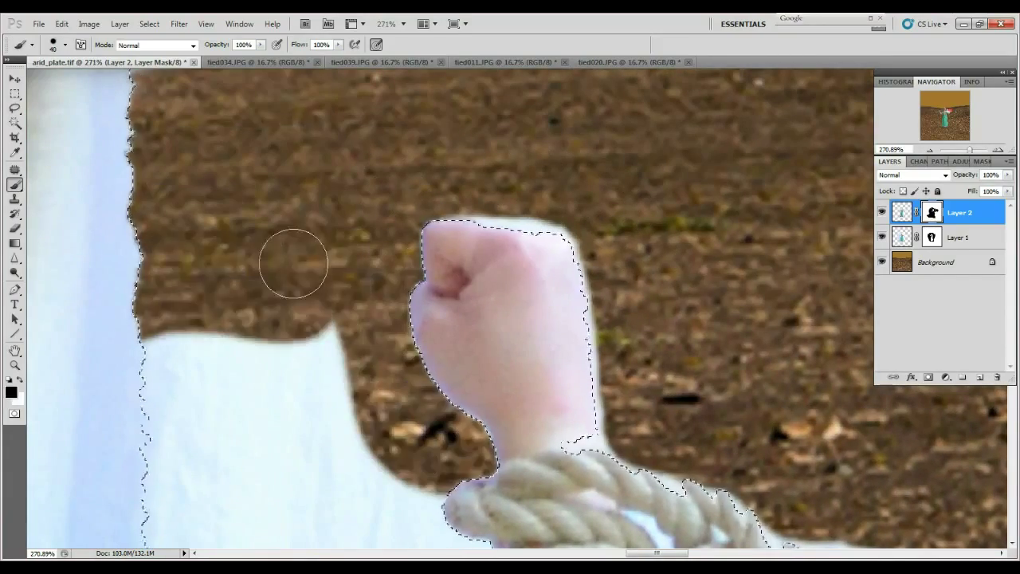
pyautogui.moveTo(292, 374); pyautogui.dragTo(292, 148)
pyautogui.moveTo(159, 319)
pyautogui.mouseDown()
pyautogui.moveTo(200, 154)
pyautogui.moveTo(319, 96)
pyautogui.mouseUp()
pyautogui.moveTo(438, 374); pyautogui.dragTo(558, 215)
pyautogui.moveTo(478, 375); pyautogui.dragTo(559, 302)
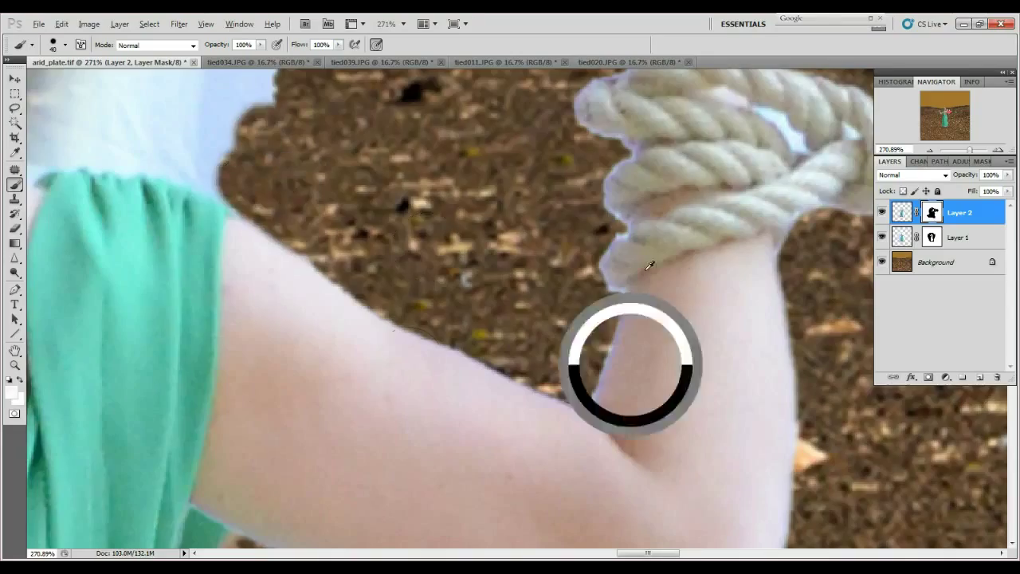
pyautogui.moveTo(633, 358); pyautogui.dragTo(797, 542)
pyautogui.moveTo(478, 319)
pyautogui.mouseDown()
pyautogui.moveTo(550, 303)
pyautogui.moveTo(609, 475)
pyautogui.mouseUp()
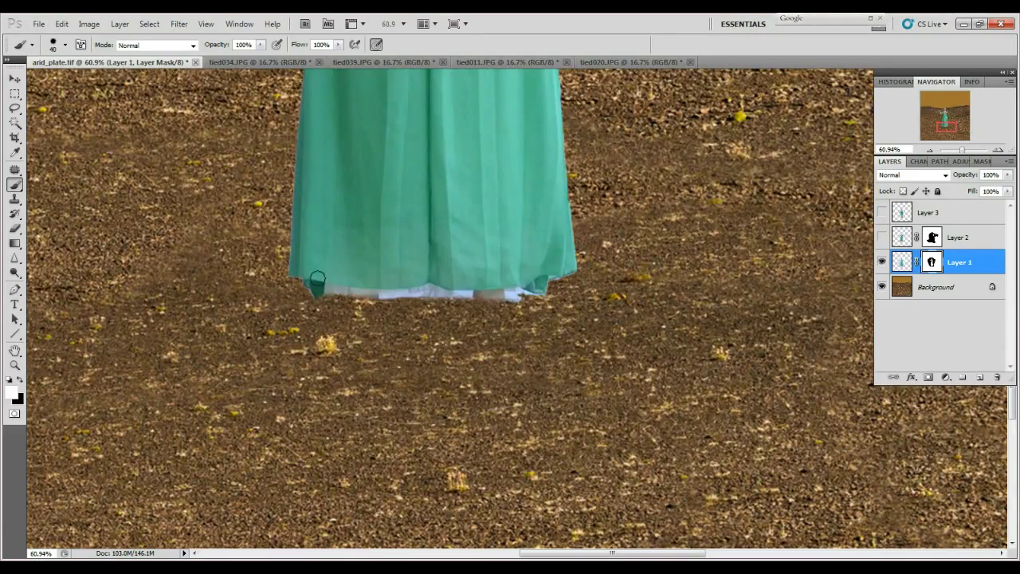
# Step: Lasso the light fringe along the arm edge and feather it for painting out
pyautogui.click(881, 212)
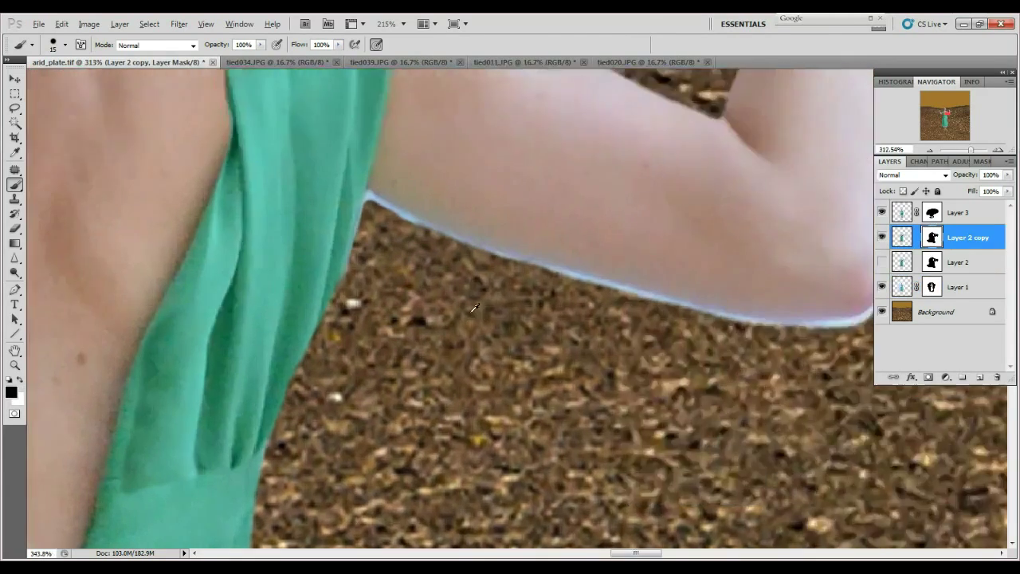
pyautogui.moveTo(259, 263); pyautogui.dragTo(276, 204)
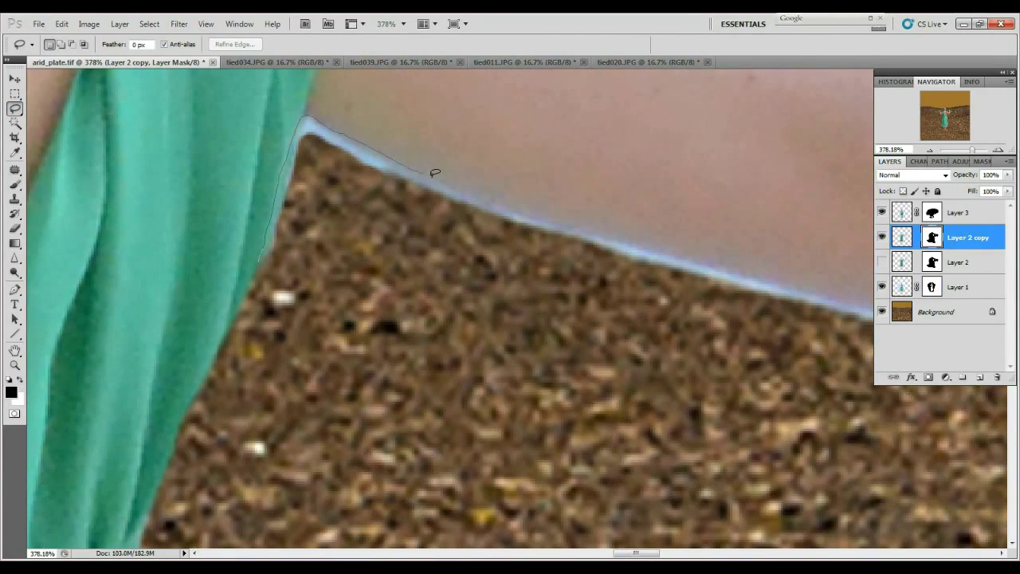
pyautogui.moveTo(725, 266); pyautogui.dragTo(261, 259)
pyautogui.hotkey('shift', 'F6')
pyautogui.press('Return')
pyautogui.press('b')
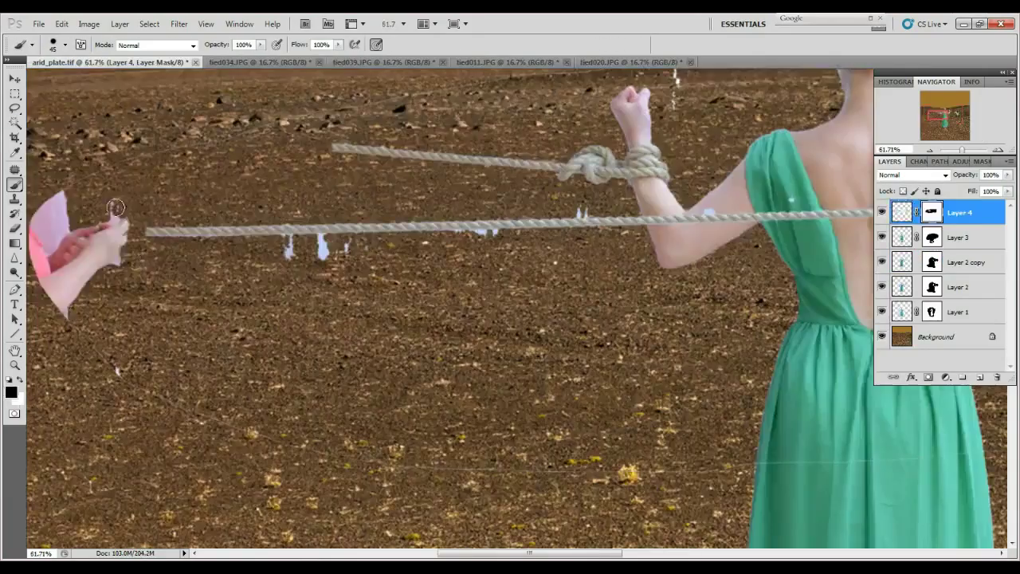
# Step: Paint out the leftover cut-out beside the rope on Layer 4's mask
pyautogui.scroll(5, 461, 207)
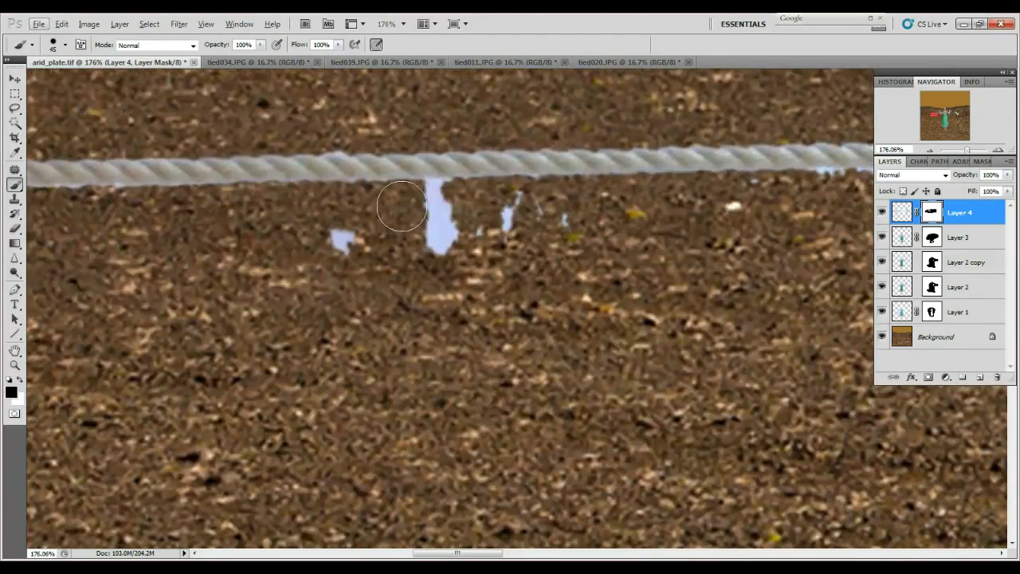
pyautogui.moveTo(292, 266); pyautogui.dragTo(293, 361)
pyautogui.moveTo(607, 305)
pyautogui.mouseDown()
pyautogui.moveTo(741, 293)
pyautogui.moveTo(399, 348)
pyautogui.moveTo(481, 304)
pyautogui.moveTo(369, 384)
pyautogui.moveTo(47, 335)
pyautogui.mouseUp()
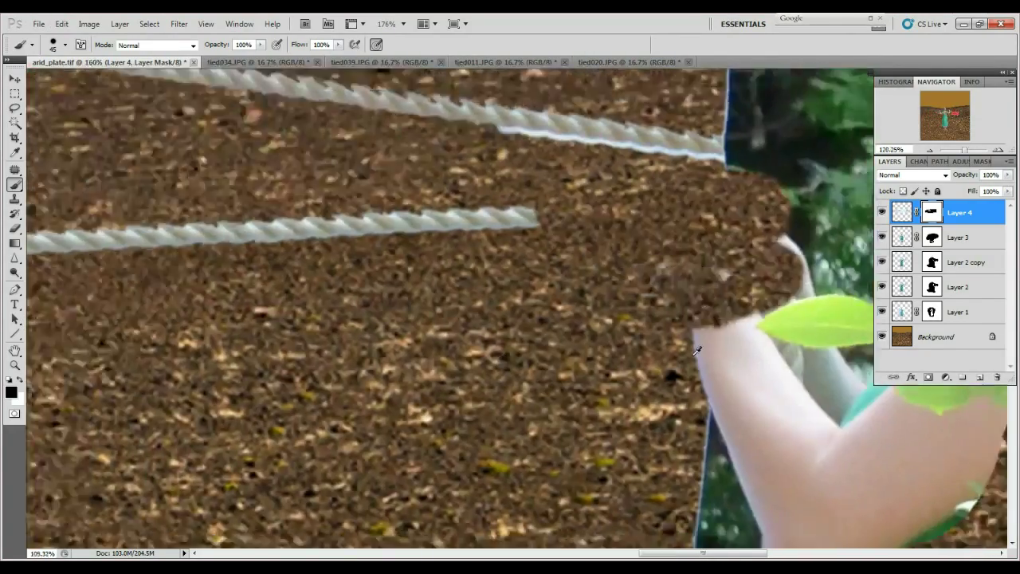
pyautogui.scroll(-5, 558, 319)
pyautogui.moveTo(742, 207); pyautogui.dragTo(674, 527)
pyautogui.hscroll(-5, 674, 526)
pyautogui.scroll(-2, 614, 239)
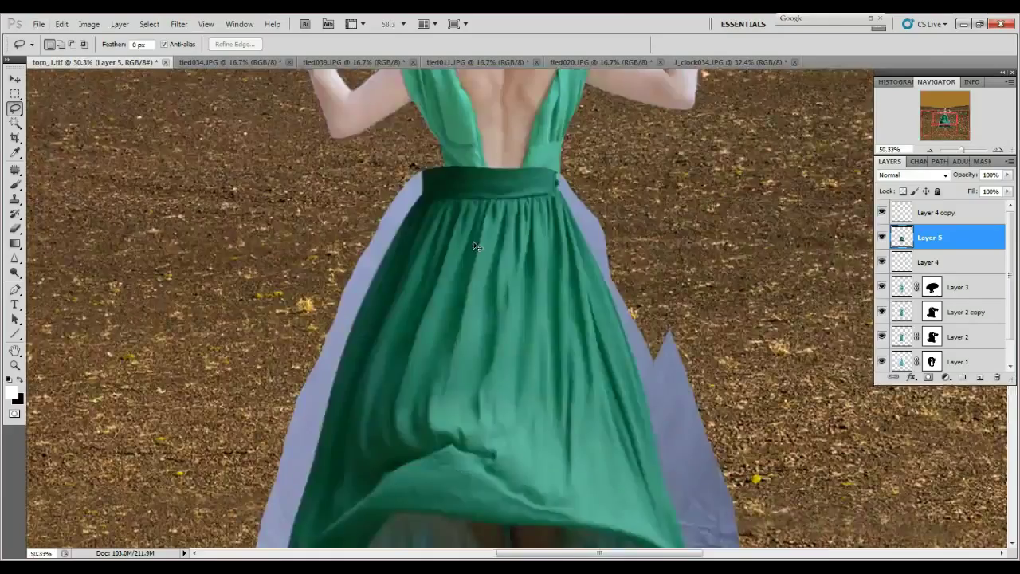
# Step: Lower the skirt layer's opacity and stretch the skirt up to the waist
pyautogui.press('6')
pyautogui.press('3')
pyautogui.hotkey('ctrl', 't')
pyautogui.moveTo(478, 167); pyautogui.dragTo(478, 153)
pyautogui.press('Return')
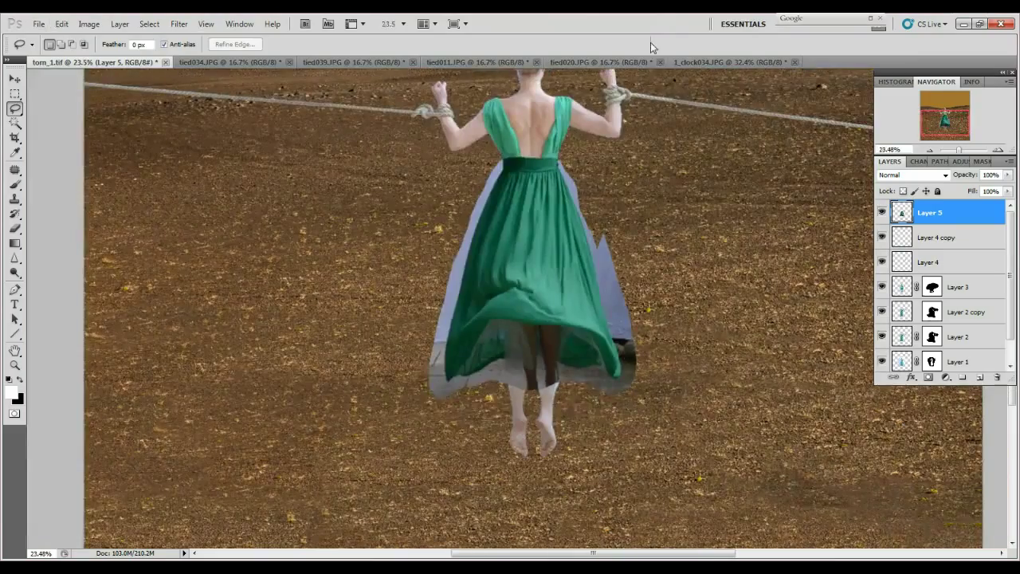
# Step: Stretch the skirt down toward the feet and bulge out its right side
pyautogui.hotkey('ctrl', 't')
pyautogui.rightClick(558, 349)
pyautogui.press('Escape')
pyautogui.hotkey('ctrl', 't')
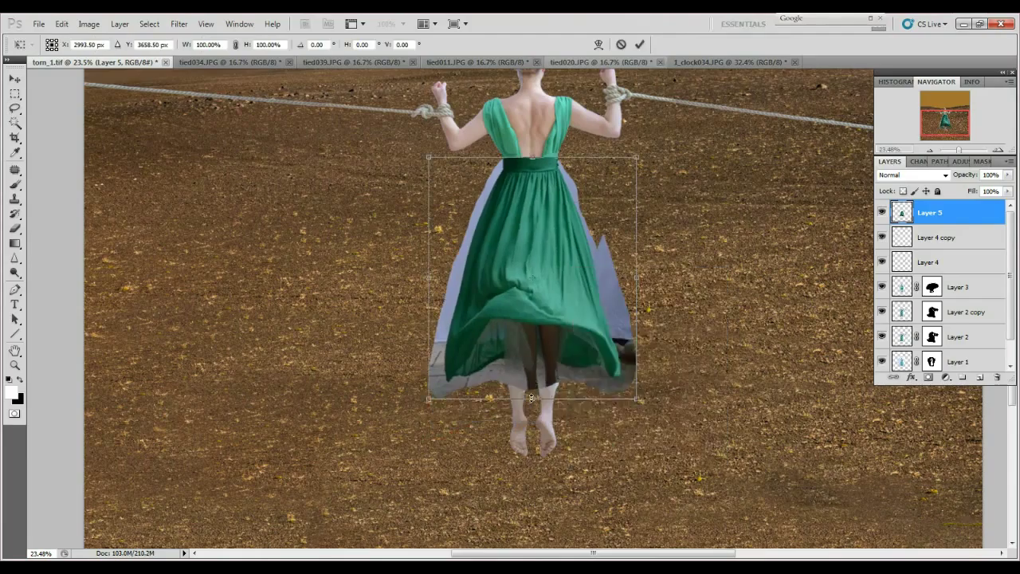
pyautogui.moveTo(531, 397); pyautogui.dragTo(530, 435)
pyautogui.moveTo(609, 303); pyautogui.dragTo(621, 261)
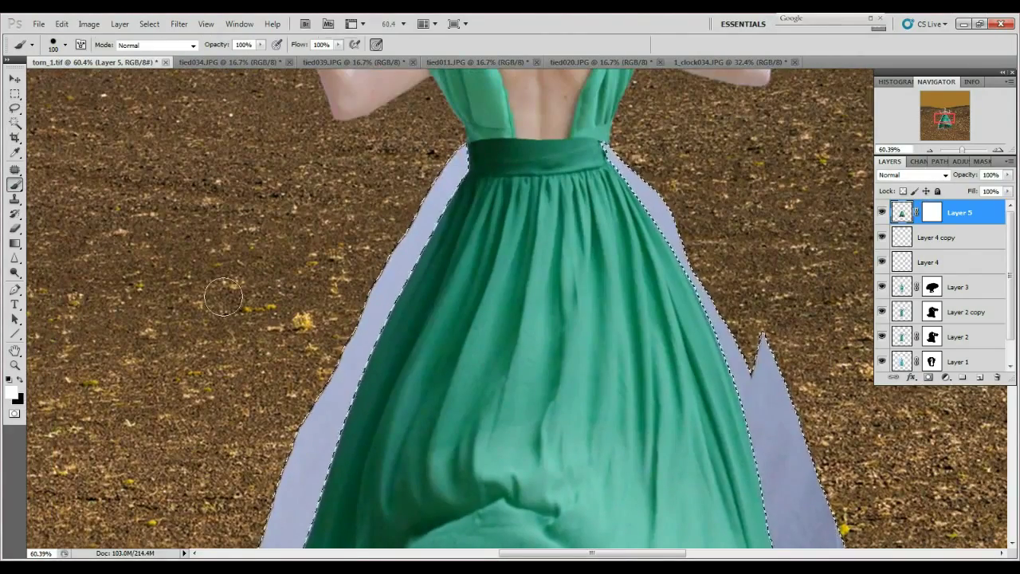
# Step: Mask out the grey stone patch by the skirt's hem
pyautogui.scroll(-5, 611, 369)
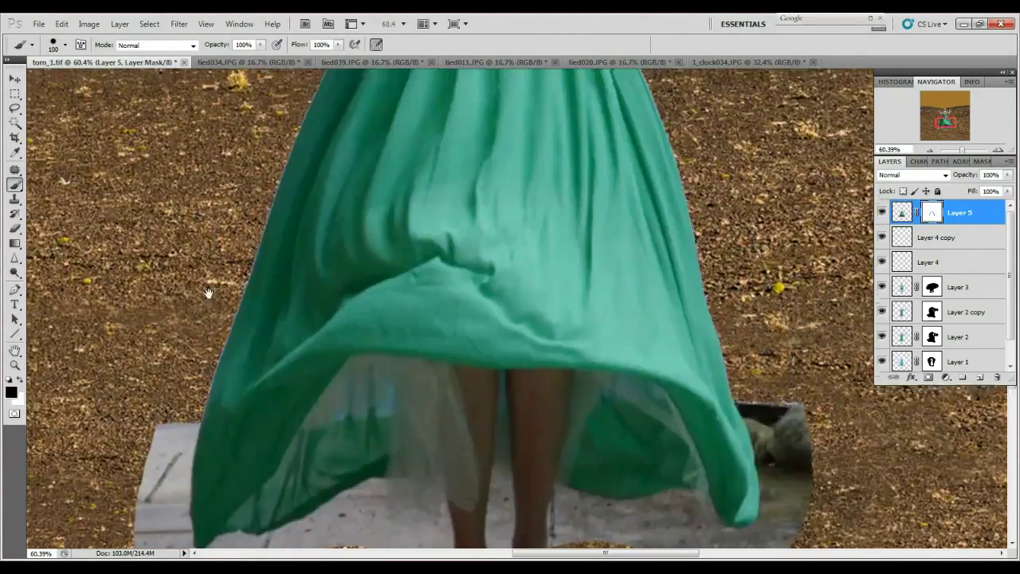
pyautogui.scroll(-5, 717, 216)
pyautogui.scroll(4, 682, 273)
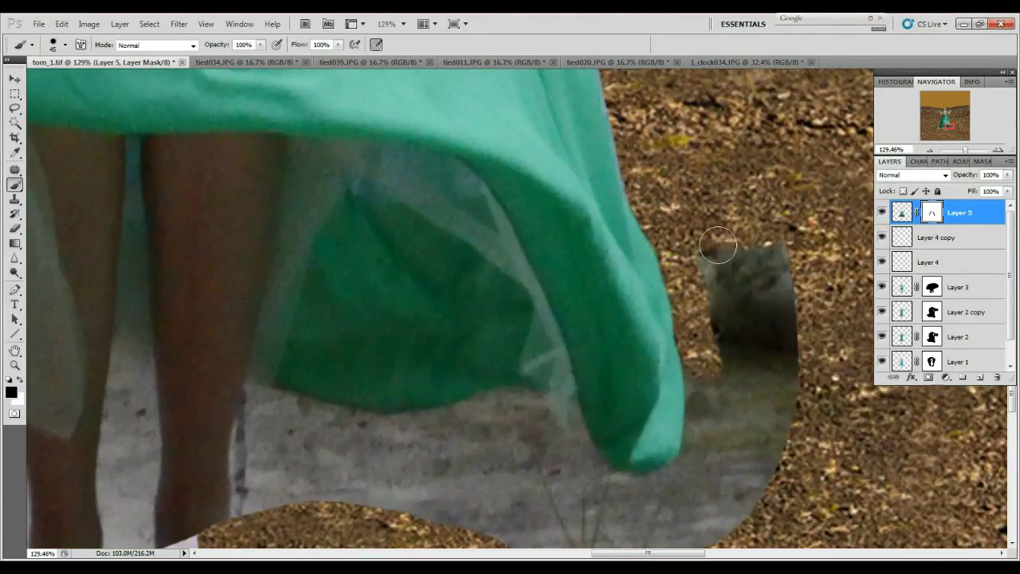
pyautogui.moveTo(718, 245)
pyautogui.mouseDown()
pyautogui.moveTo(683, 466)
pyautogui.moveTo(733, 263)
pyautogui.mouseUp()
pyautogui.scroll(-2, 526, 196)
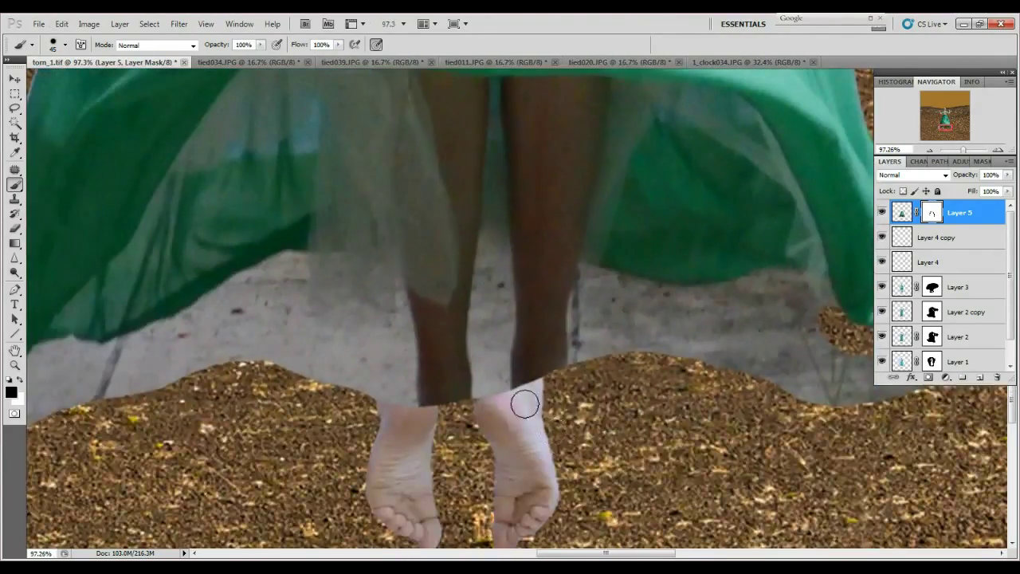
pyautogui.scroll(-1, 478, 287)
pyautogui.scroll(-2, 456, 285)
pyautogui.scroll(-2, 476, 398)
# Step: Warp the skirt longer, pulling both sides of the hem outward
pyautogui.hotkey('ctrl', 't')
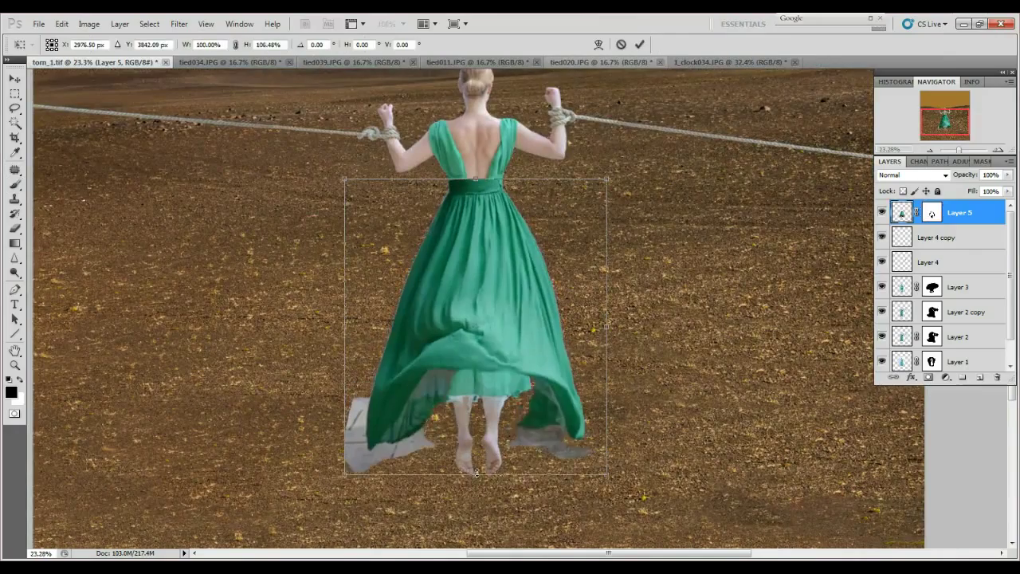
pyautogui.moveTo(477, 474); pyautogui.dragTo(476, 542)
pyautogui.click(599, 44)
pyautogui.moveTo(344, 542); pyautogui.dragTo(254, 507)
pyautogui.moveTo(605, 479); pyautogui.dragTo(599, 427)
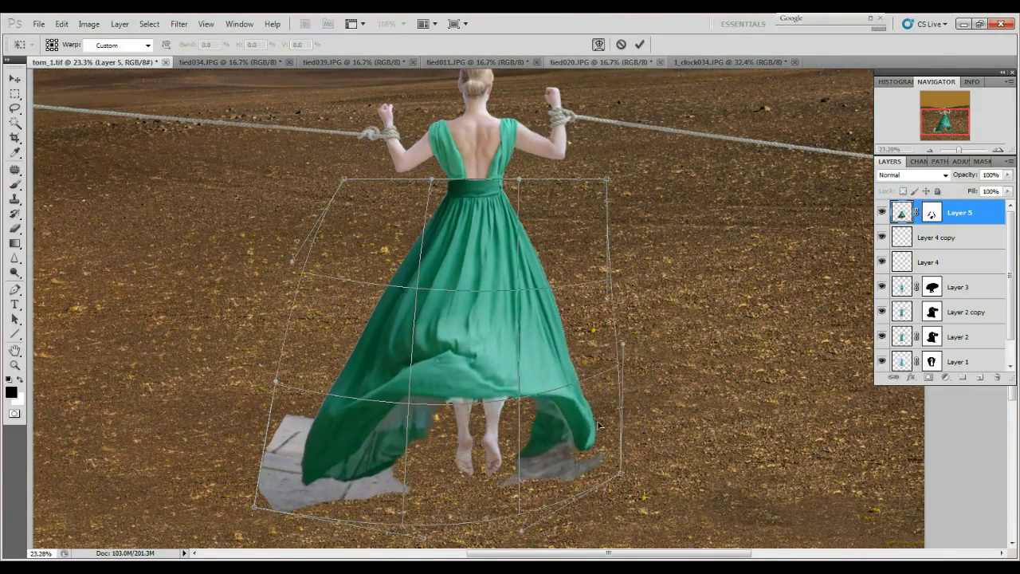
pyautogui.press('Return')
# Step: Mask out the grey hook and stone patch below the feet at left
pyautogui.scroll(3, 400, 348)
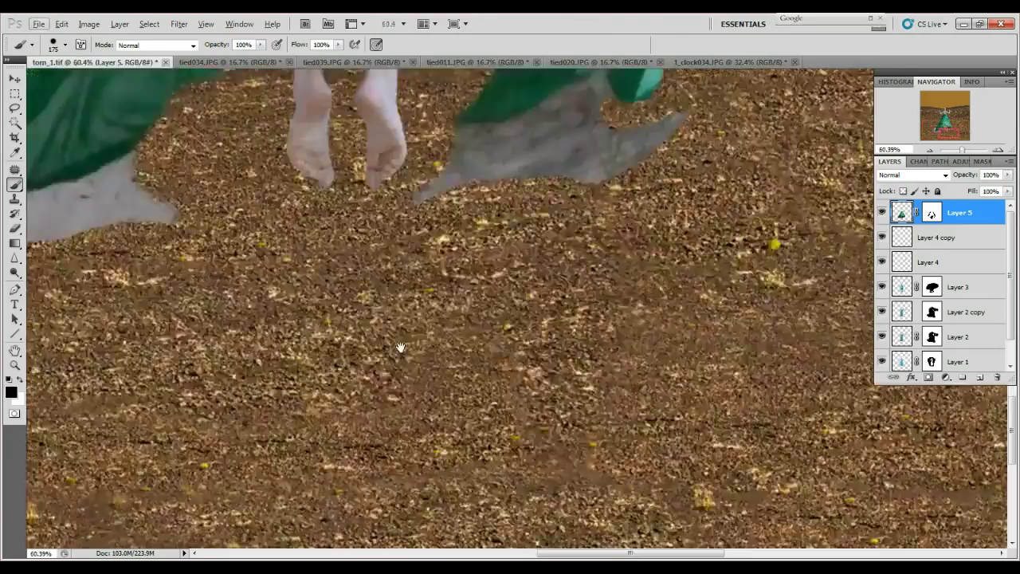
pyautogui.moveTo(400, 349); pyautogui.dragTo(767, 491)
pyautogui.moveTo(241, 333); pyautogui.dragTo(192, 239)
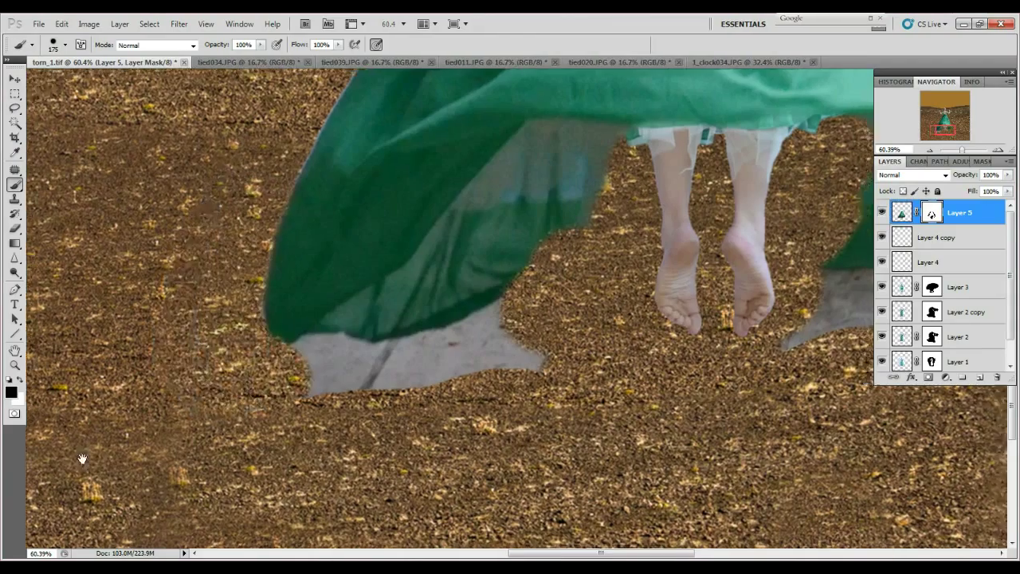
pyautogui.moveTo(356, 347); pyautogui.dragTo(281, 337)
pyautogui.press('[')
pyautogui.press('[')
pyautogui.press('[')
# Step: Hide the grey patch beside the right hem with a smaller brush
pyautogui.hscroll(5, 638, 255)
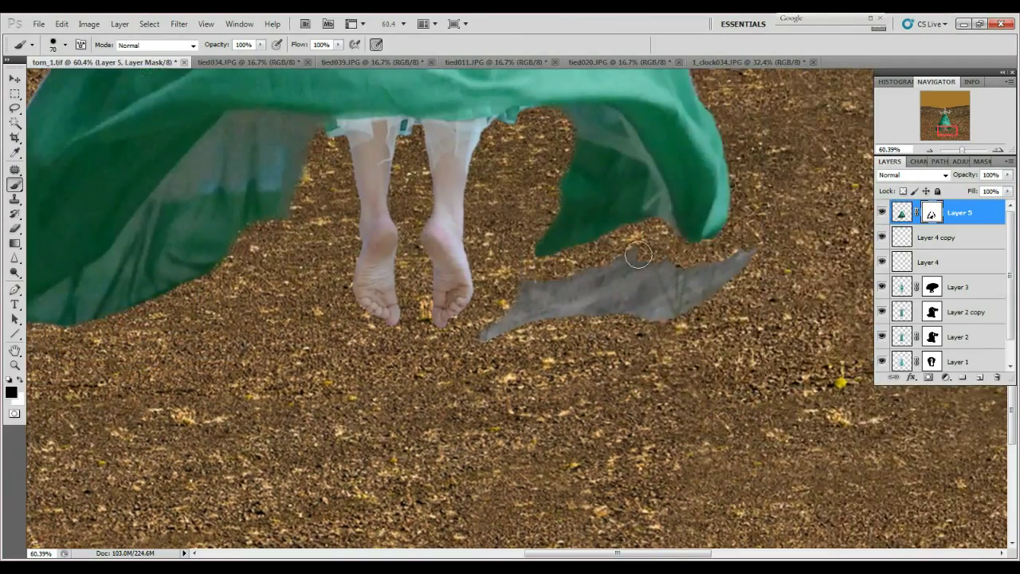
pyautogui.moveTo(514, 175); pyautogui.dragTo(582, 275)
pyautogui.keyDown('ctrl'); pyautogui.click(527, 336); pyautogui.keyUp('ctrl')
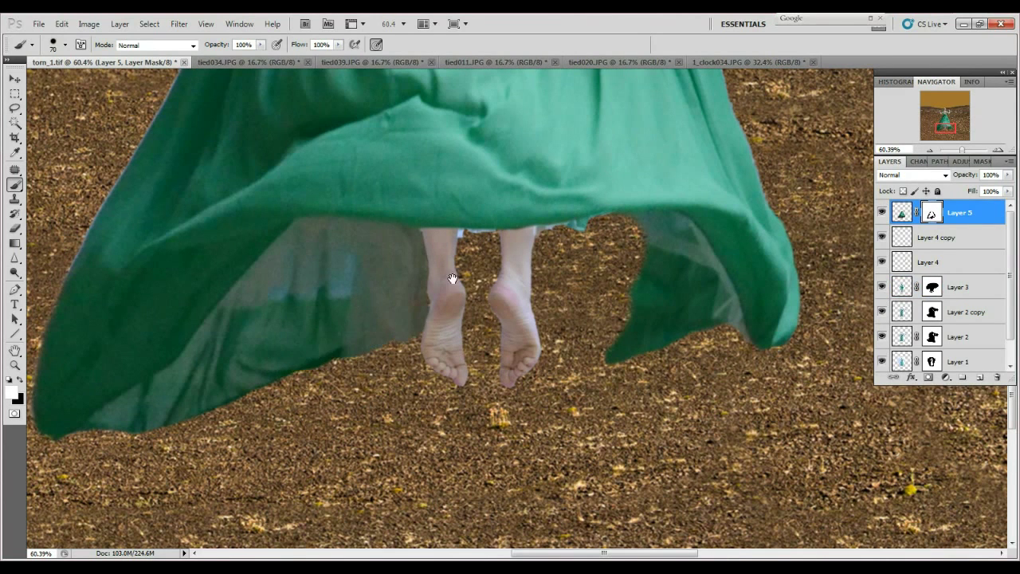
pyautogui.scroll(2, 452, 278)
pyautogui.moveTo(656, 273); pyautogui.dragTo(661, 435)
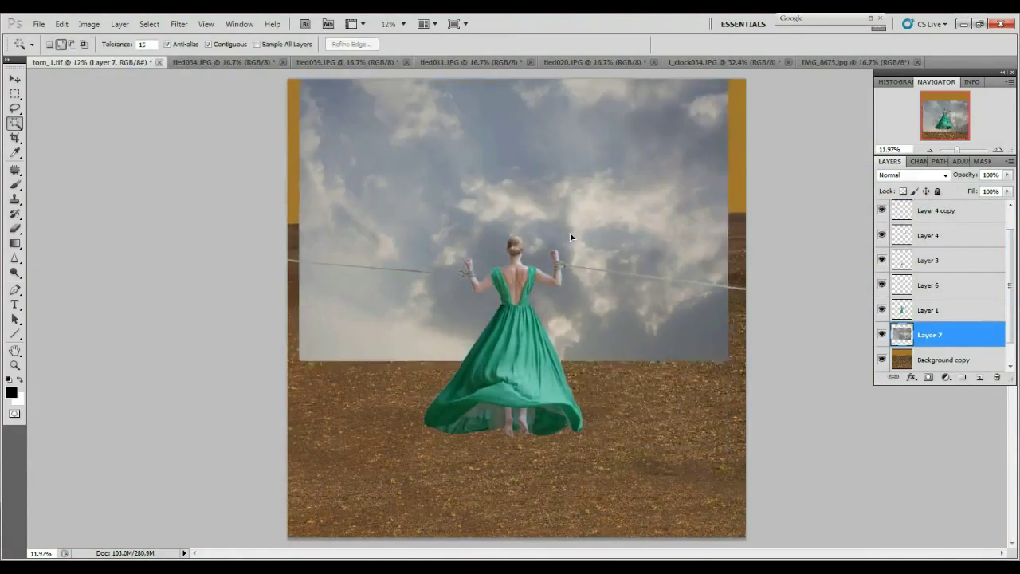
# Step: Stretch the sky layer across the top of the canvas
pyautogui.hotkey('ctrl', 't')
pyautogui.rightClick(642, 294)
pyautogui.moveTo(306, 78); pyautogui.dragTo(309, 77)
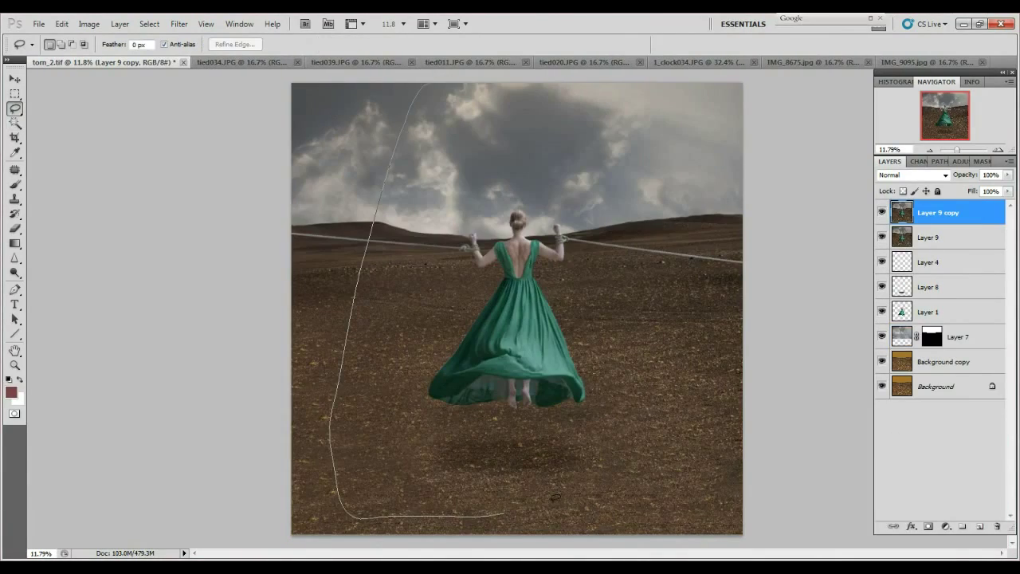
# Step: Feather the lassoed left area and darken it with Curves
pyautogui.hotkey('shift', 'F6')
pyautogui.press('Return')
pyautogui.hotkey('ctrl', 'm')
pyautogui.moveTo(196, 396); pyautogui.dragTo(197, 411)
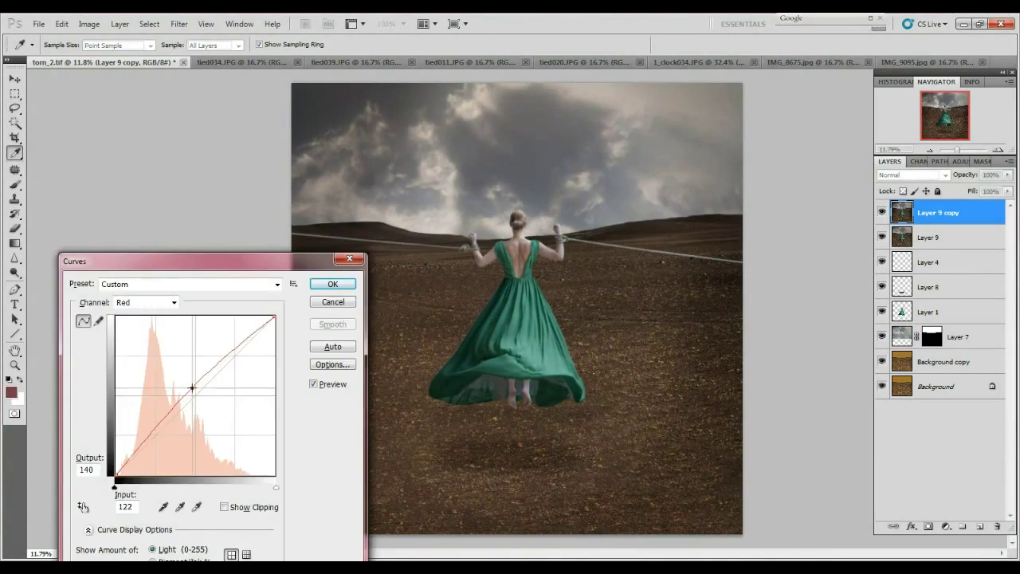
pyautogui.moveTo(192, 387); pyautogui.dragTo(196, 388)
pyautogui.hotkey('alt', '4')
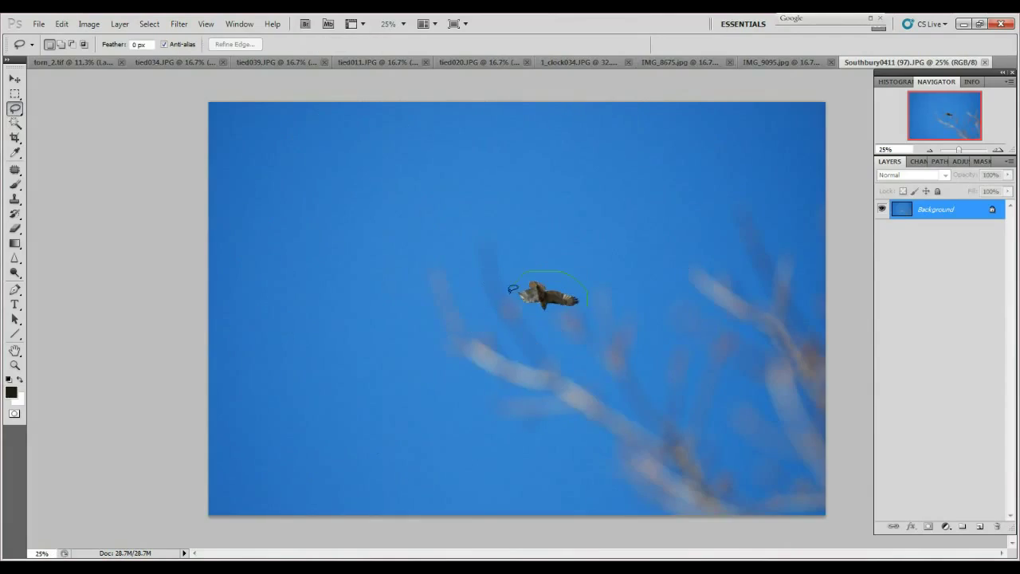
# Step: Paste the outlined hawk into the sky, place it, and refine its edges
pyautogui.hotkey('ctrl', 'v')
pyautogui.hotkey('ctrl', 't')
pyautogui.press('Return')
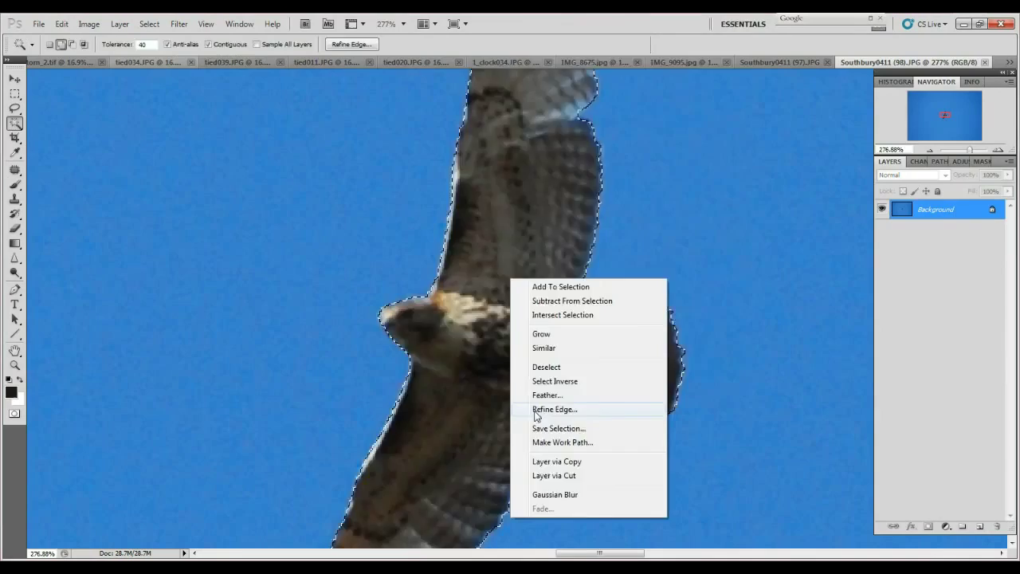
pyautogui.click(535, 411)
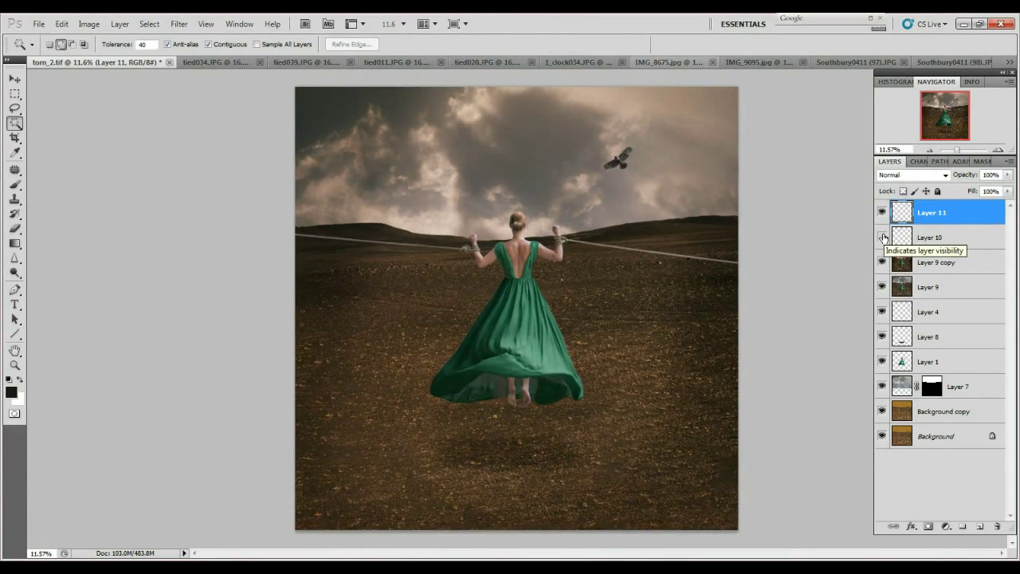
pyautogui.click(924, 237)
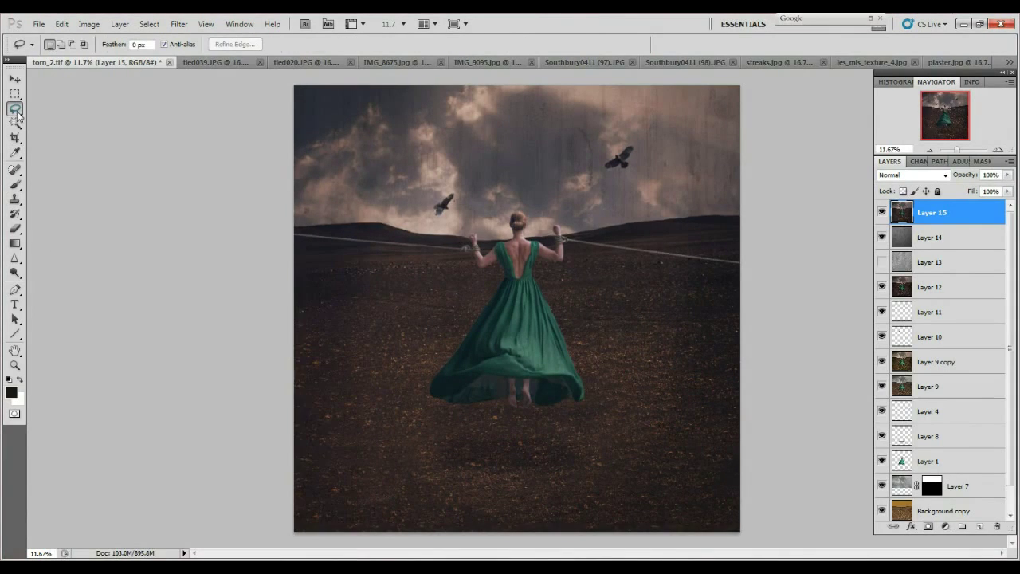
# Step: Select the teal dress and apply Replace Color: Fuzziness 43, Hue +152, Saturation +13, Lightness -8
pyautogui.moveTo(511, 226); pyautogui.dragTo(508, 233)
pyautogui.click(89, 23)
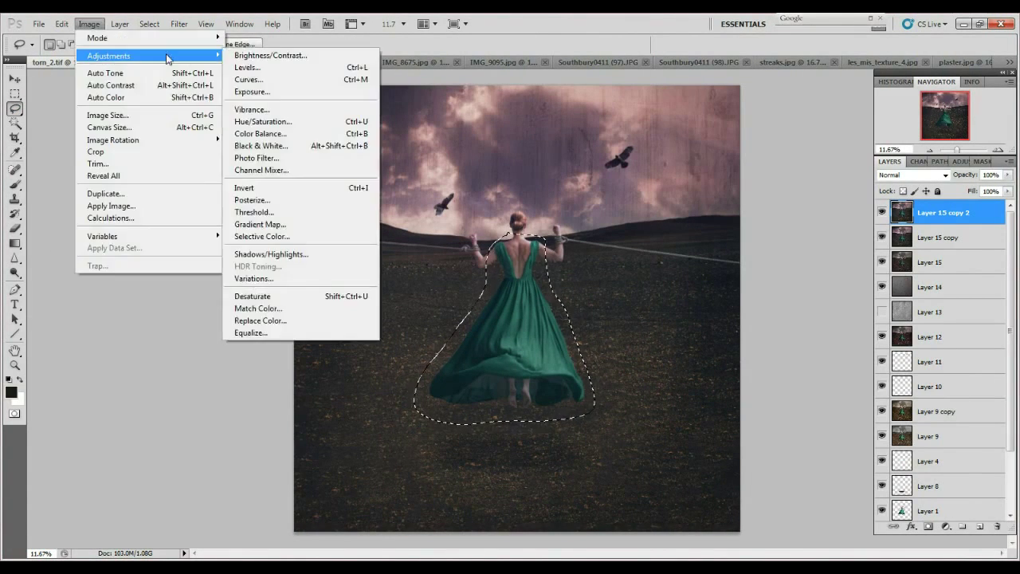
pyautogui.click(271, 312)
pyautogui.keyDown('shift'); pyautogui.click(540, 253); pyautogui.keyUp('shift')
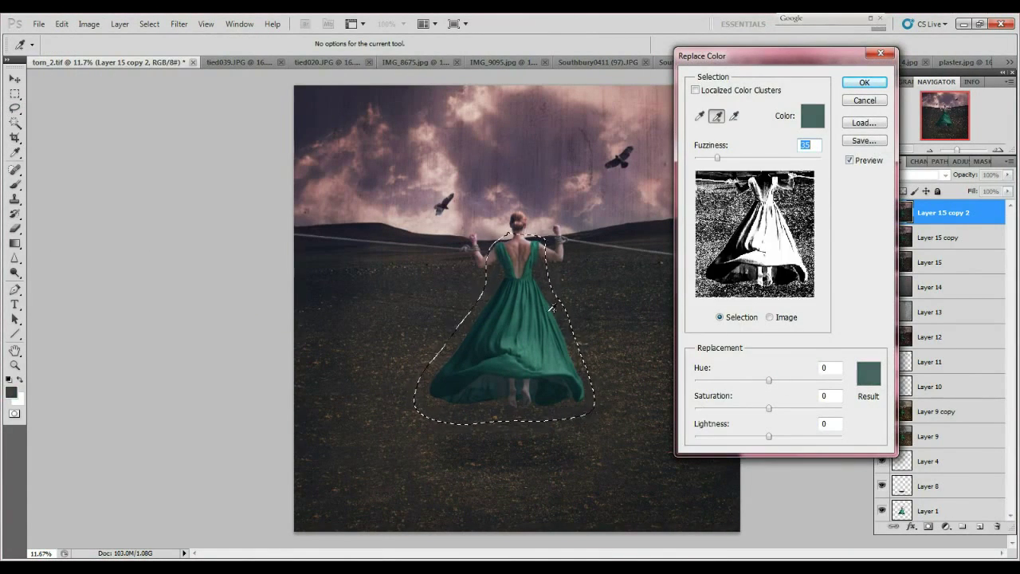
pyautogui.click(523, 343)
pyautogui.moveTo(717, 158); pyautogui.dragTo(722, 158)
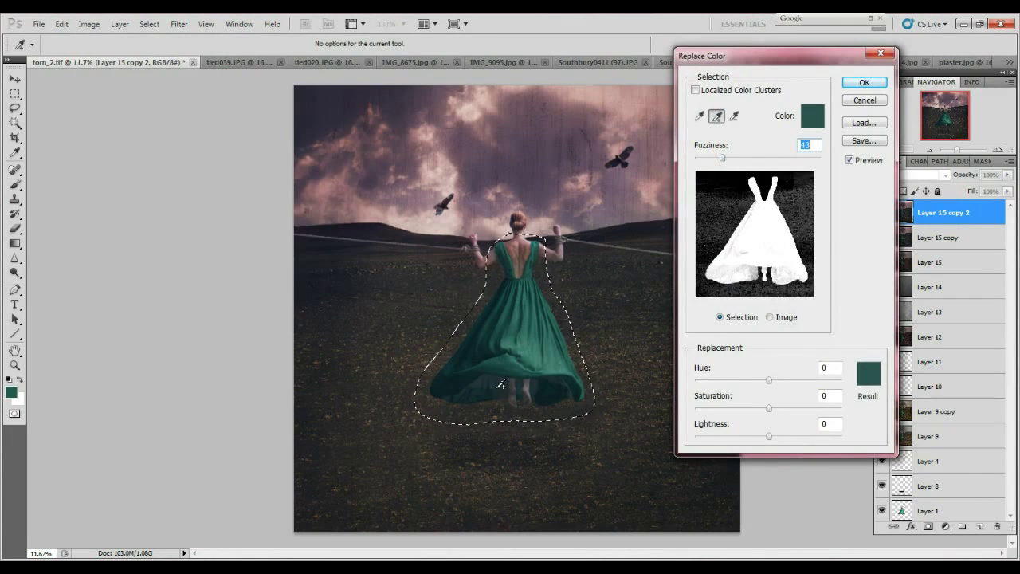
pyautogui.moveTo(769, 381); pyautogui.dragTo(831, 386)
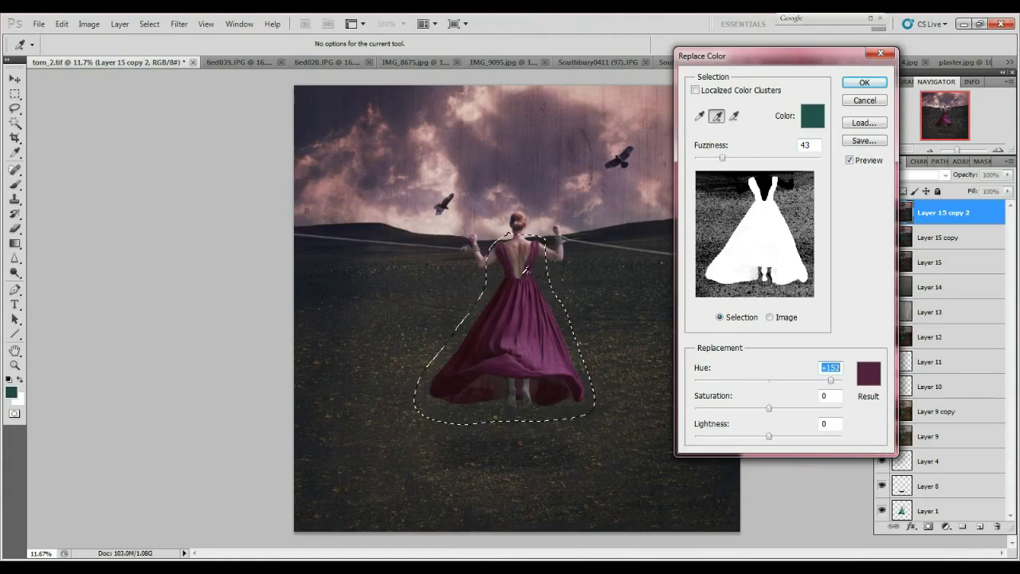
pyautogui.moveTo(769, 409)
pyautogui.mouseDown()
pyautogui.moveTo(778, 408)
pyautogui.moveTo(763, 436)
pyautogui.mouseUp()
pyautogui.click(850, 160)
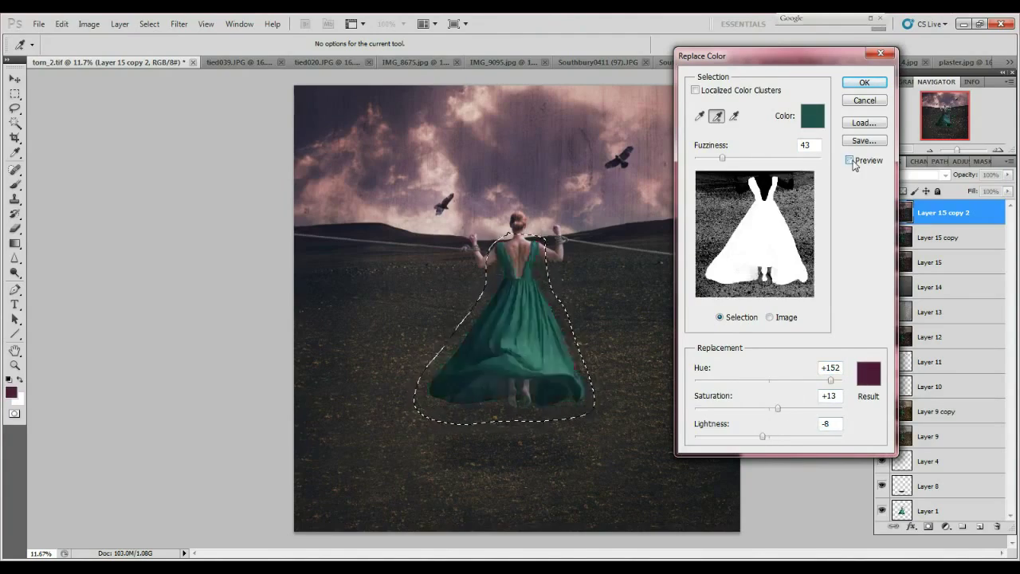